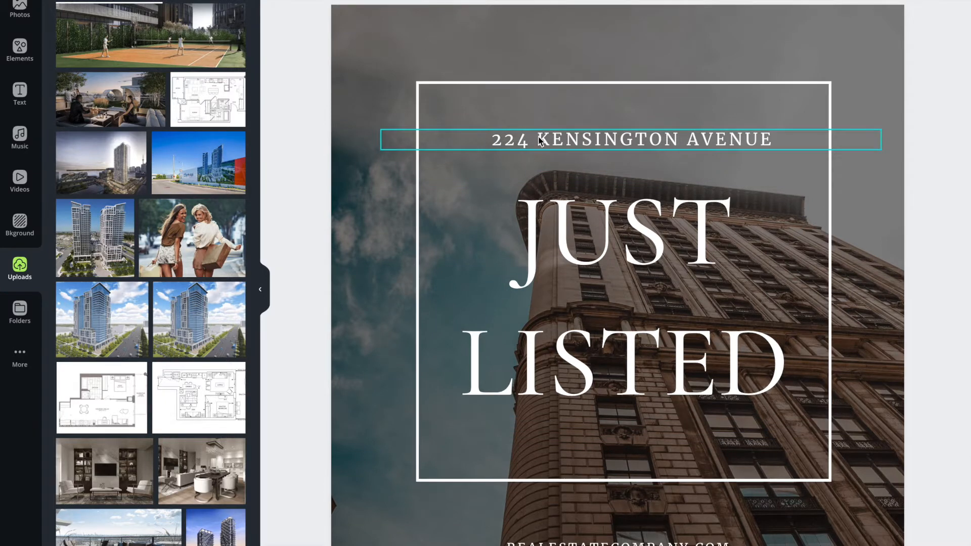
Pull the dark overlay's left edge inward on the Just Listed page and select the exposed building photo
click(346, 167)
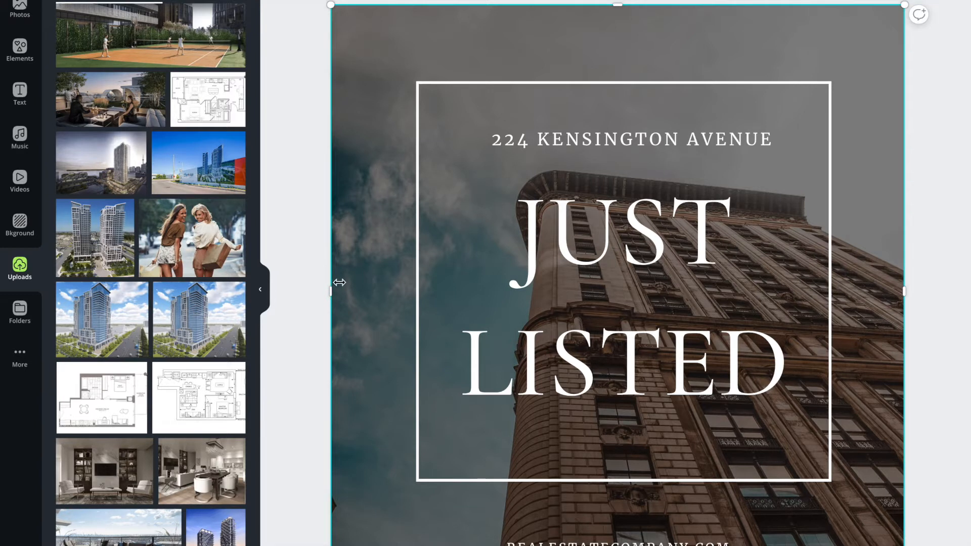
mouse_move(334, 291)
mouse_down()
mouse_move(362, 292)
mouse_move(331, 293)
mouse_up()
drag(332, 289, 395, 288)
click(360, 297)
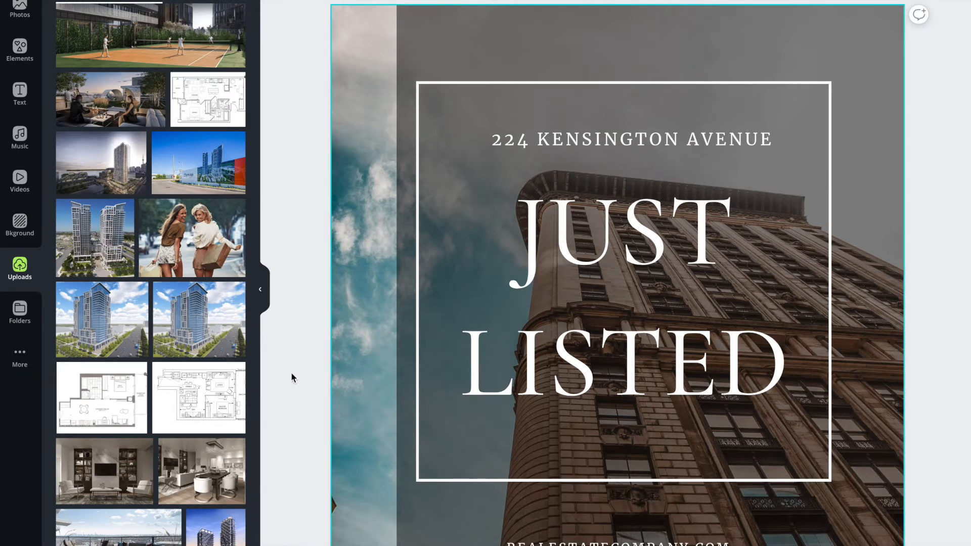
Replace the building photo on page 1 with the uploaded terrace lounge photo and shift its crop to show more of the sofa
scroll(120, 373, down, 3)
drag(120, 373, 344, 322)
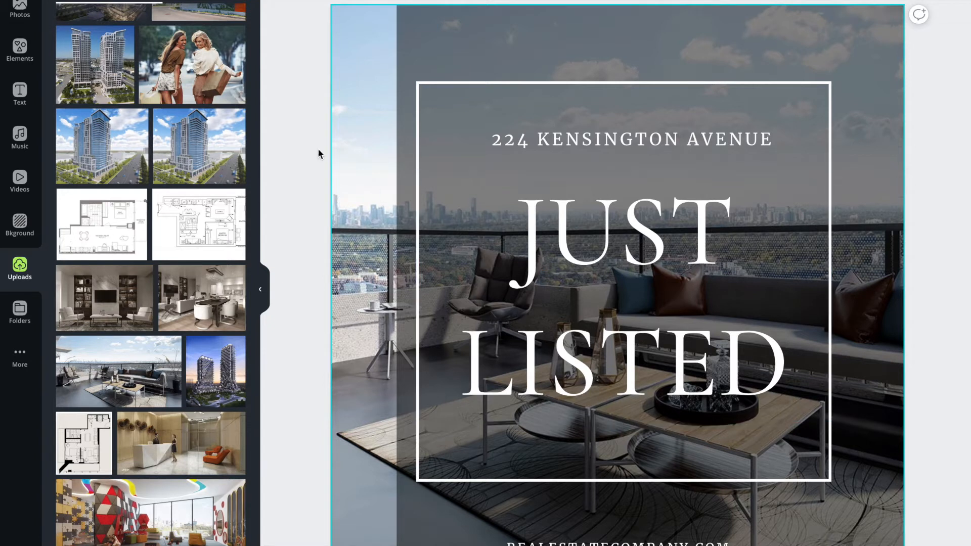
double_click(352, 273)
drag(434, 265, 337, 274)
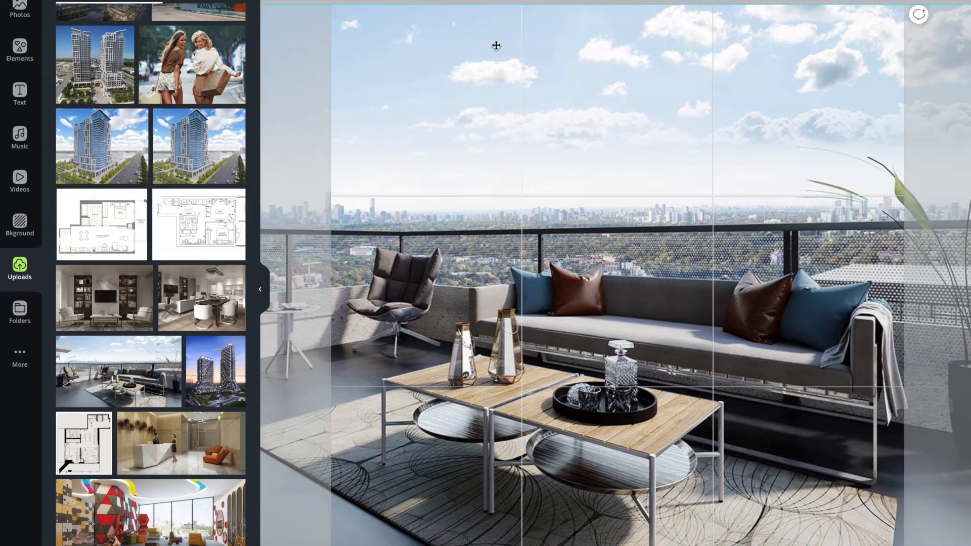
click(543, 1)
Stretch the dark overlay back to the page's left edge so it covers the whole terrace photo
click(607, 14)
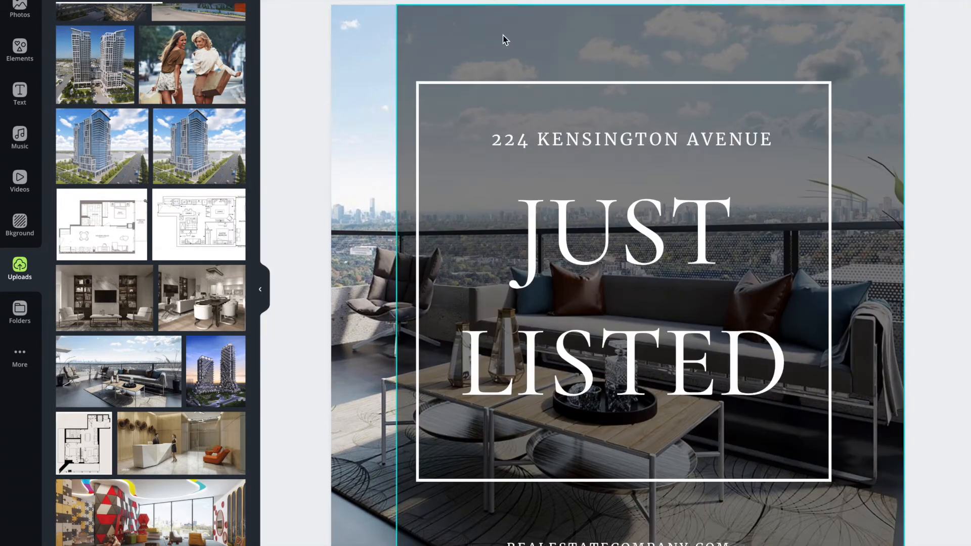
drag(389, 293, 330, 291)
Select the 224 Kensington Avenue text and examine the fonts available for it
click(565, 136)
click(563, 141)
drag(482, 141, 778, 140)
click(308, 1)
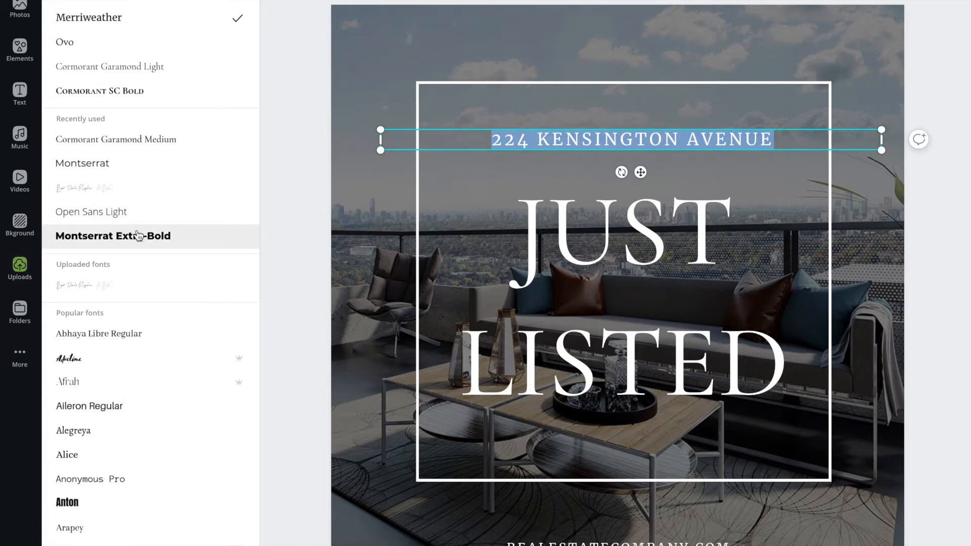
click(282, 178)
click(626, 212)
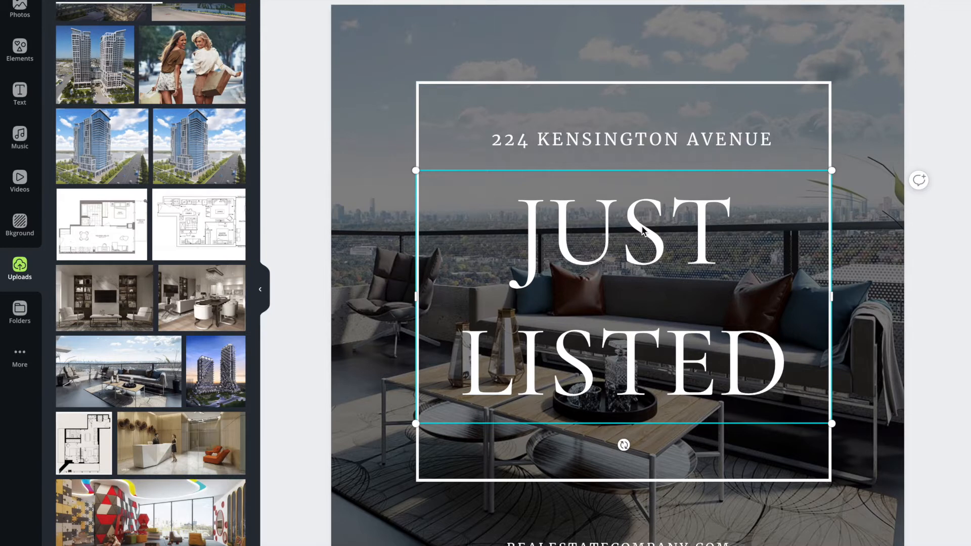
Add the white Real Estate Company logo from the uploads to page 1
scroll(640, 230, down, 3)
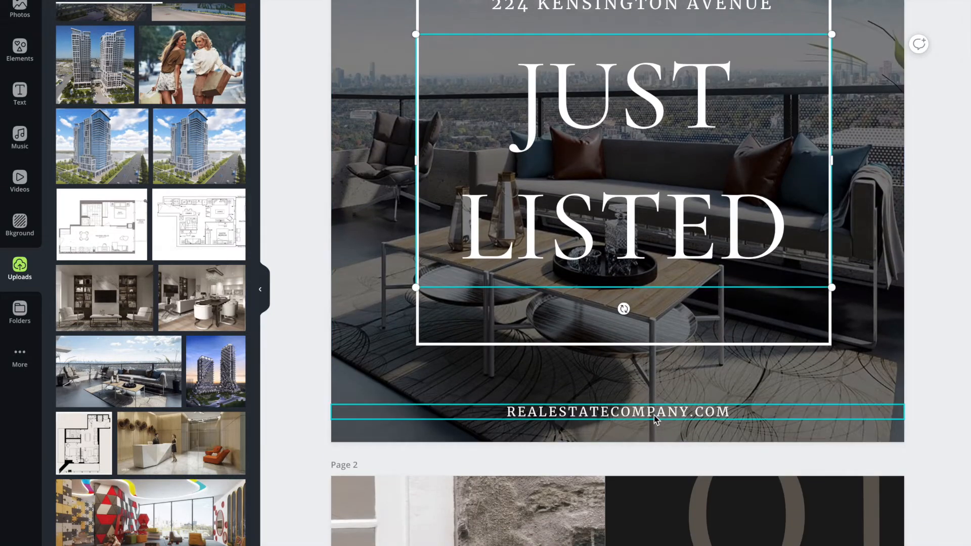
click(639, 413)
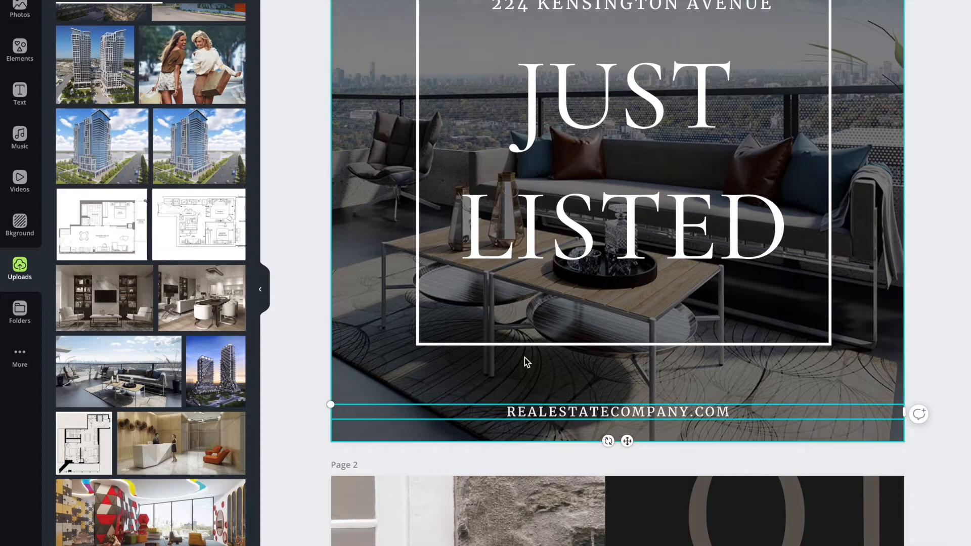
scroll(127, 334, down, 10)
scroll(147, 331, down, 10)
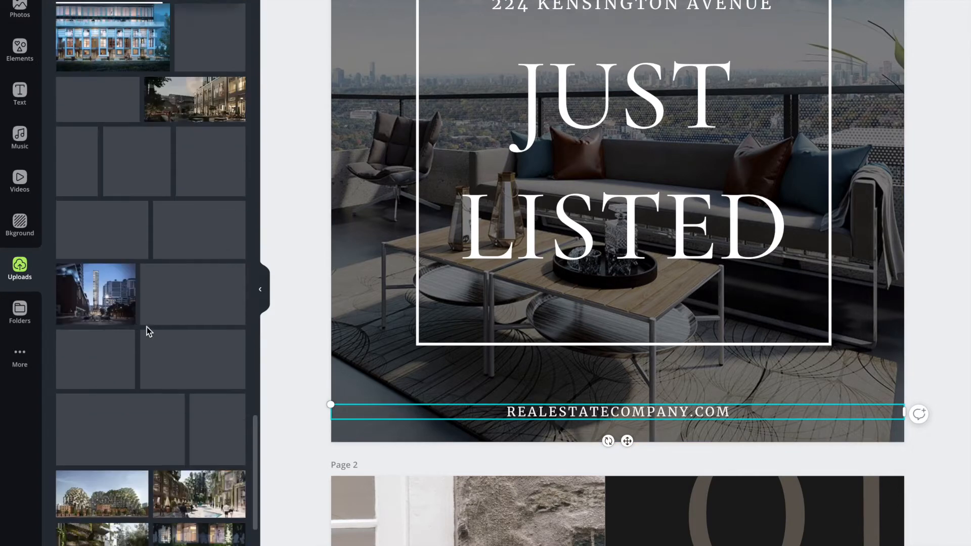
mouse_move(181, 129)
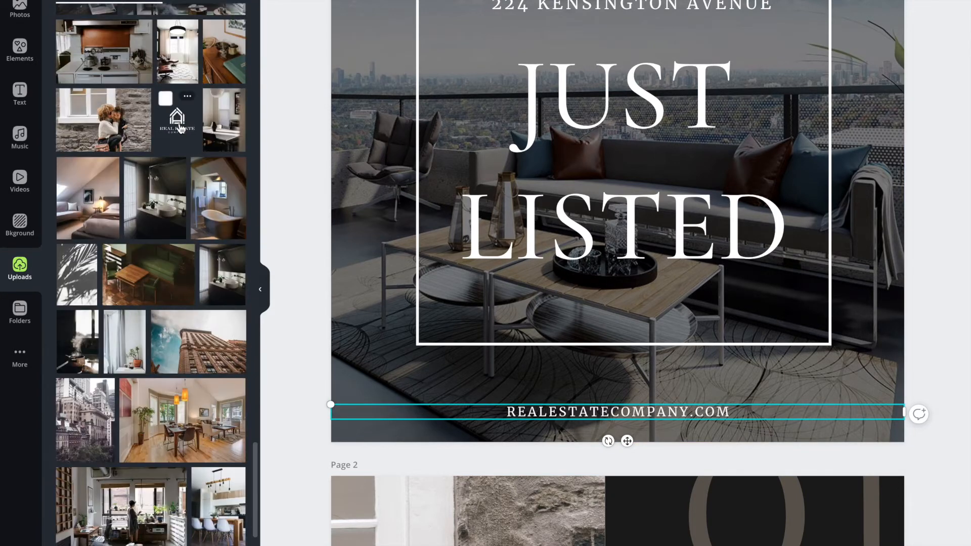
click(178, 126)
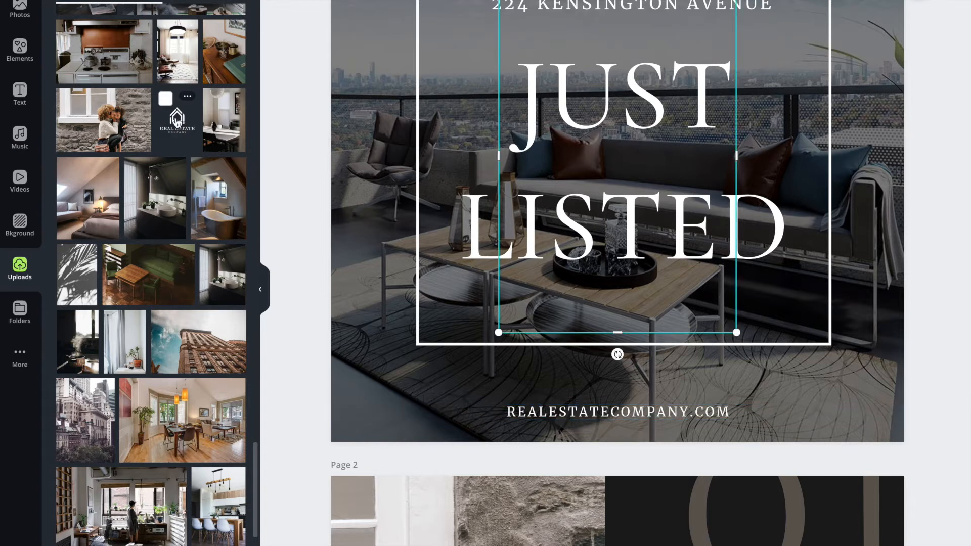
Shrink the logo and place it centred beneath the white frame, over the website text
drag(499, 0, 670, 196)
drag(703, 271, 625, 400)
drag(575, 336, 584, 348)
drag(630, 395, 618, 387)
Delete the REALESTATECOMPANY.COM text behind the logo on page 1
click(709, 416)
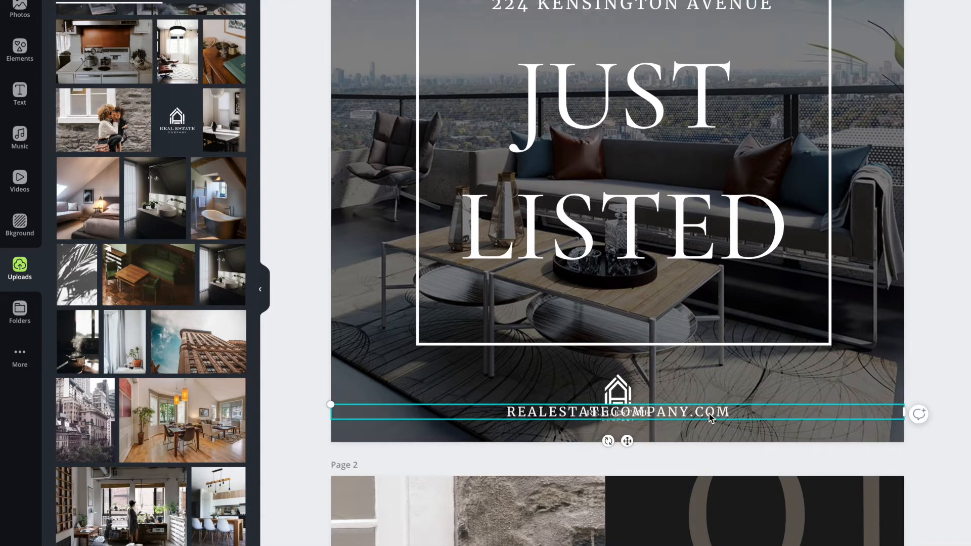
key(Delete)
scroll(631, 397, up, 3)
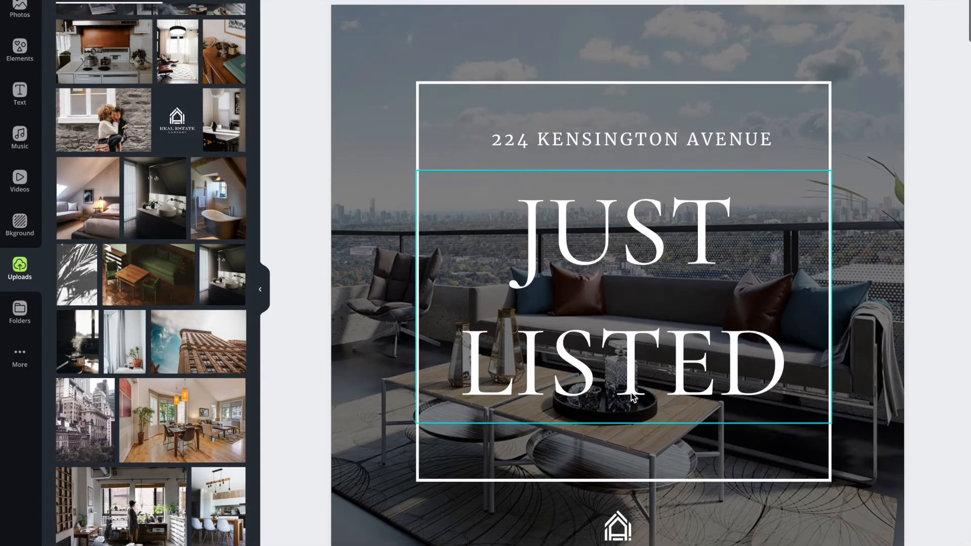
scroll(768, 510, down, 3)
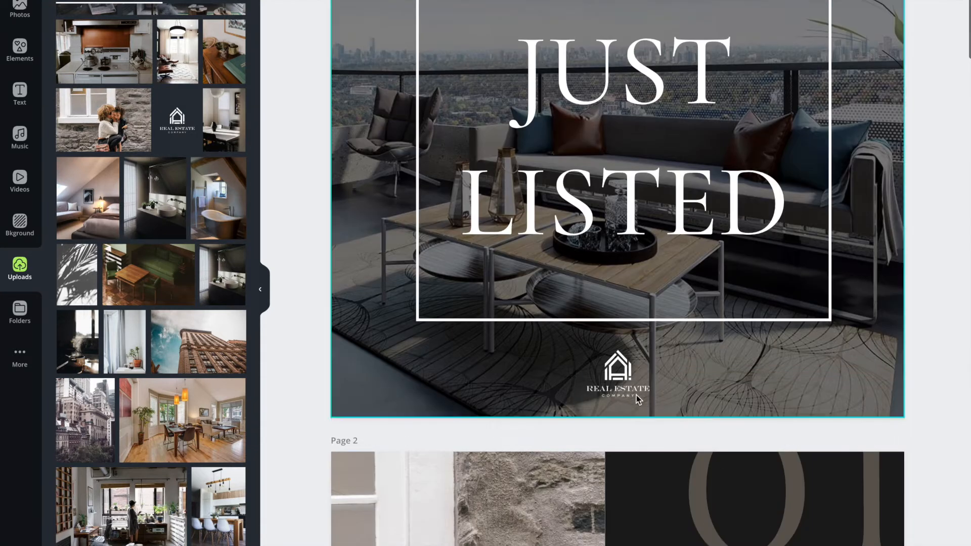
Recolour the black panel behind the testimonial on page 2 to taupe
scroll(855, 384, down, 3)
scroll(856, 379, down, 5)
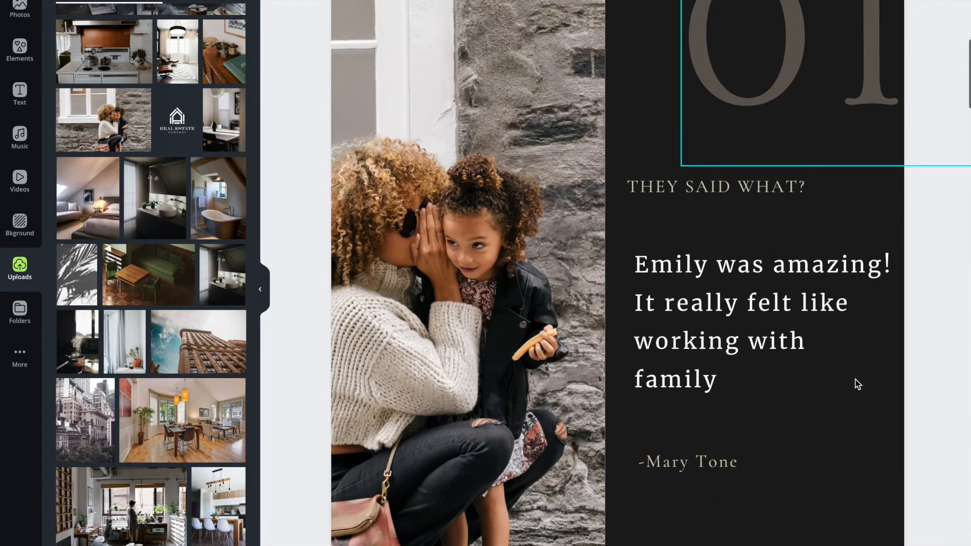
click(631, 76)
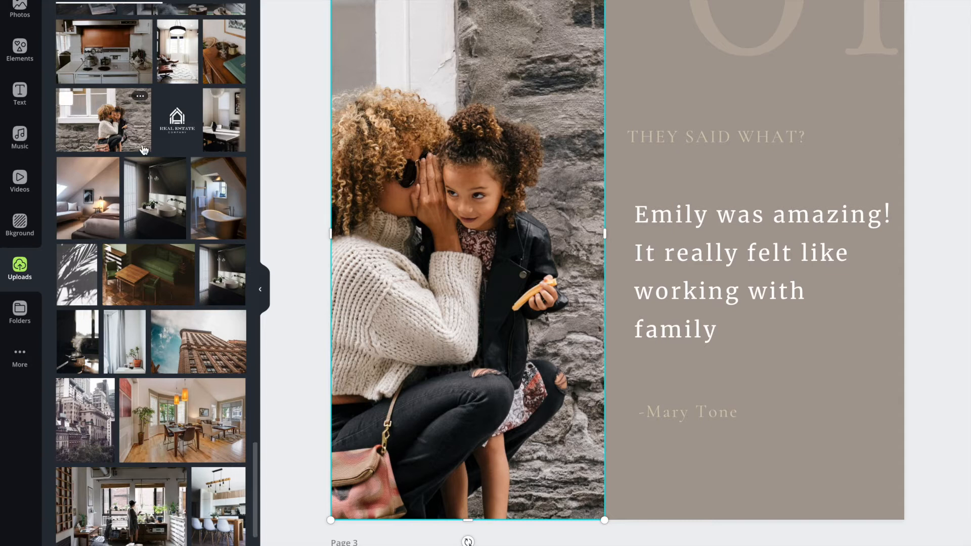
Try the uploaded kitchen stove, wooden sideboard and bathtub photos in turn as the testimonial page's picture
scroll(120, 101, up, 1)
drag(121, 101, 392, 124)
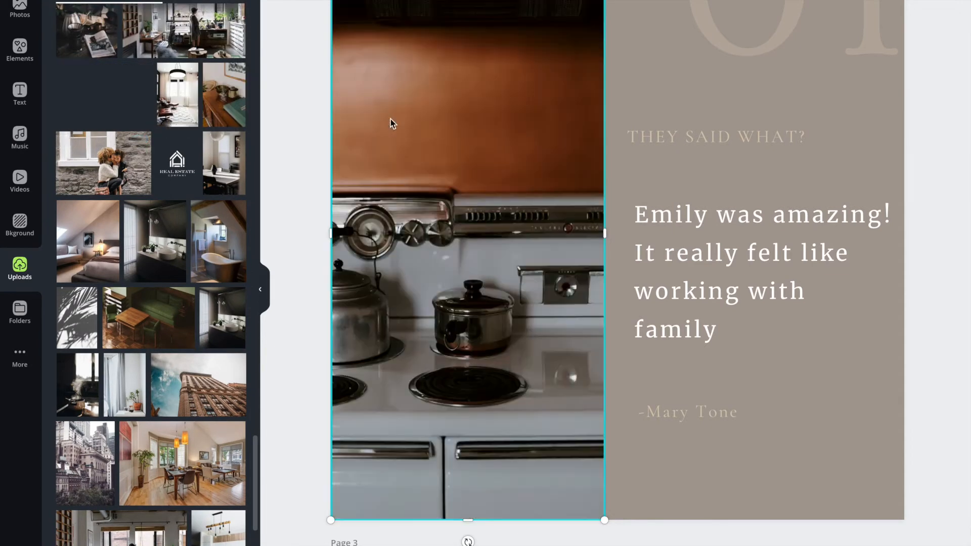
drag(297, 126, 373, 142)
drag(236, 99, 339, 119)
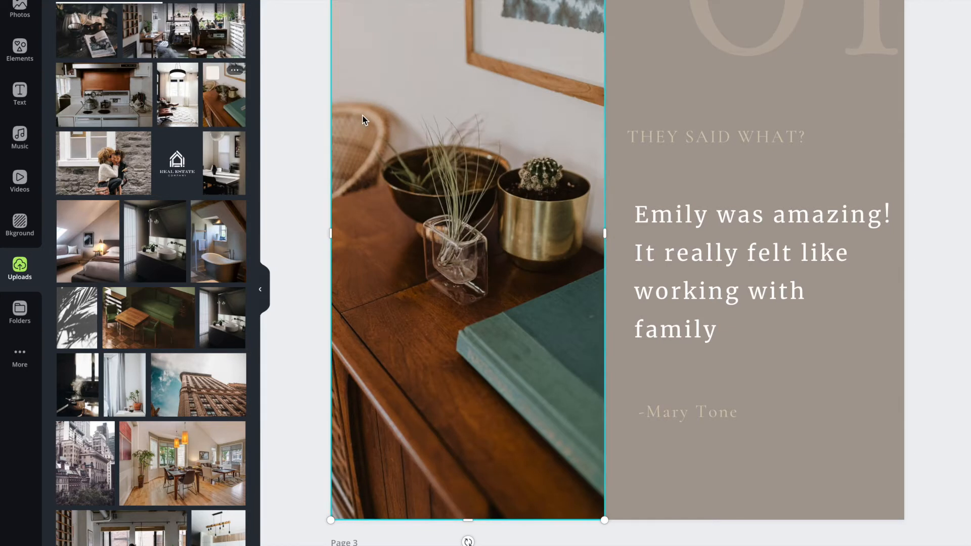
drag(203, 237, 344, 233)
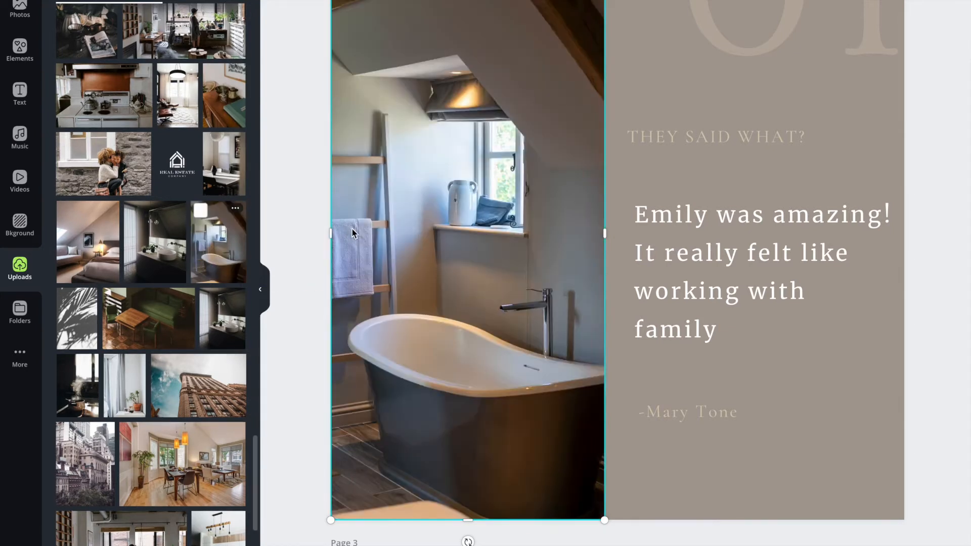
Review the testimonial page's photo and taupe panel alongside the cover and the other template pages
scroll(474, 204, down, 2)
scroll(474, 204, up, 4)
scroll(474, 204, up, 1)
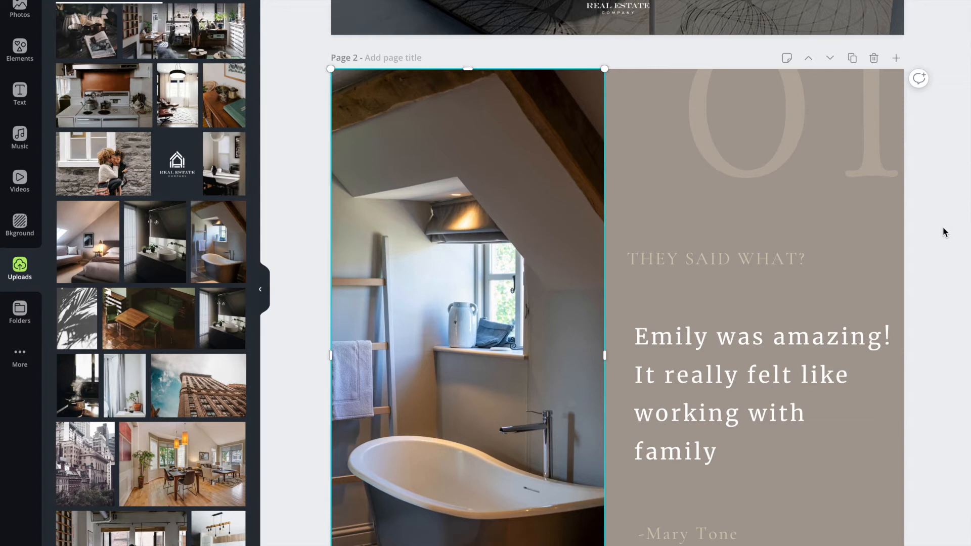
scroll(809, 366, down, 1)
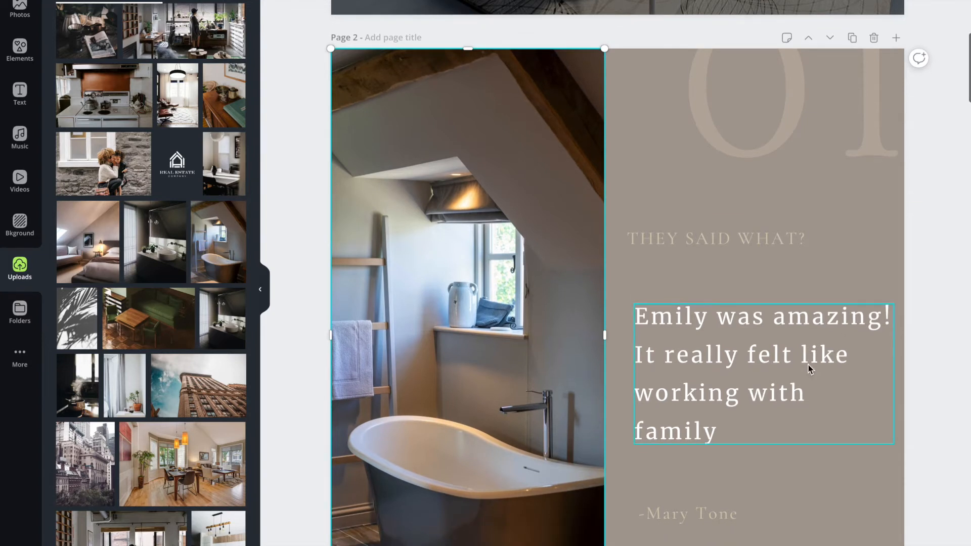
scroll(804, 335, down, 3)
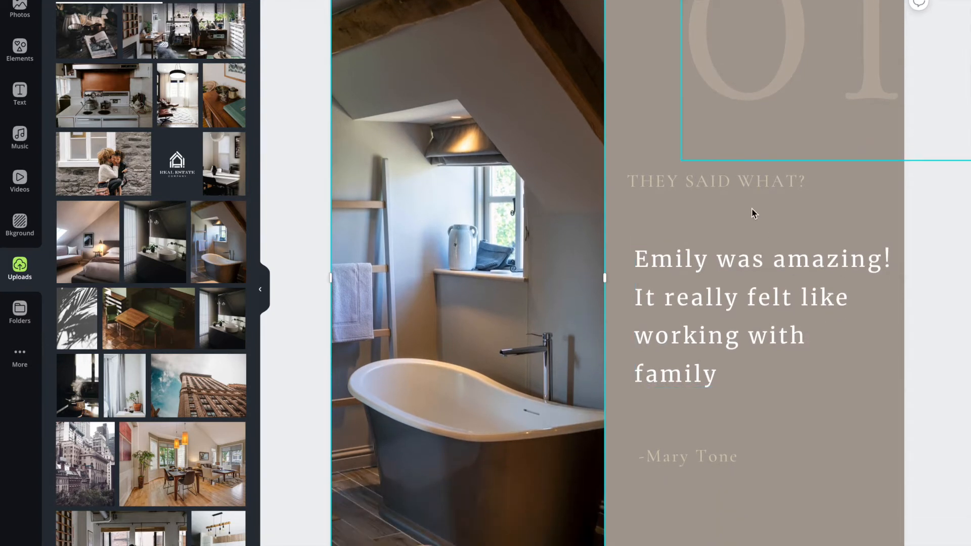
scroll(729, 308, up, 5)
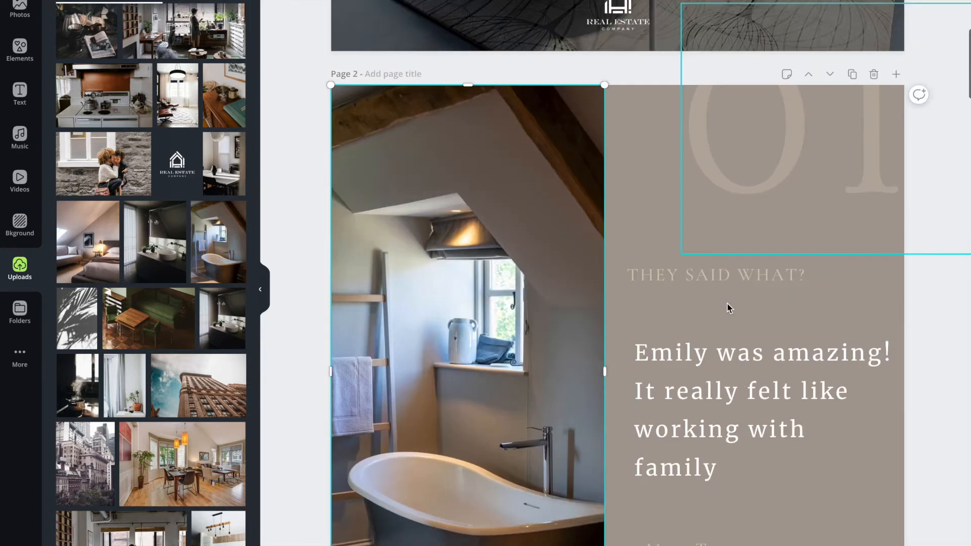
scroll(776, 154, down, 3)
scroll(793, 101, down, 10)
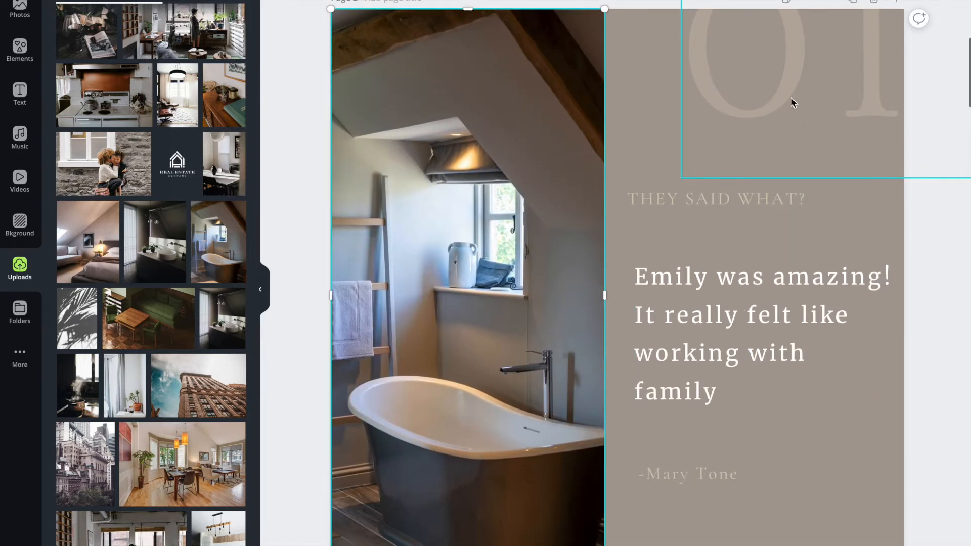
scroll(793, 102, down, 15)
scroll(795, 99, up, 6)
scroll(795, 94, up, 15)
scroll(800, 220, down, 5)
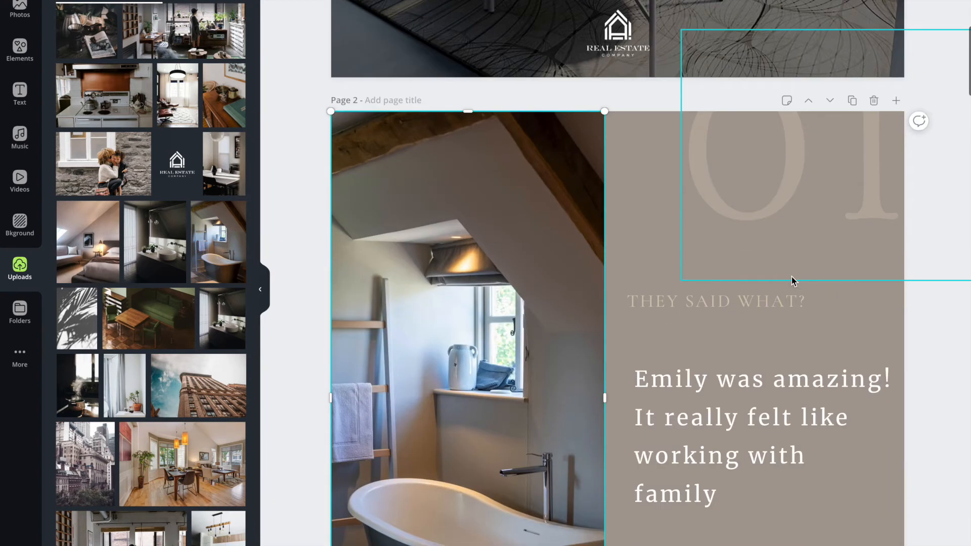
scroll(493, 347, down, 2)
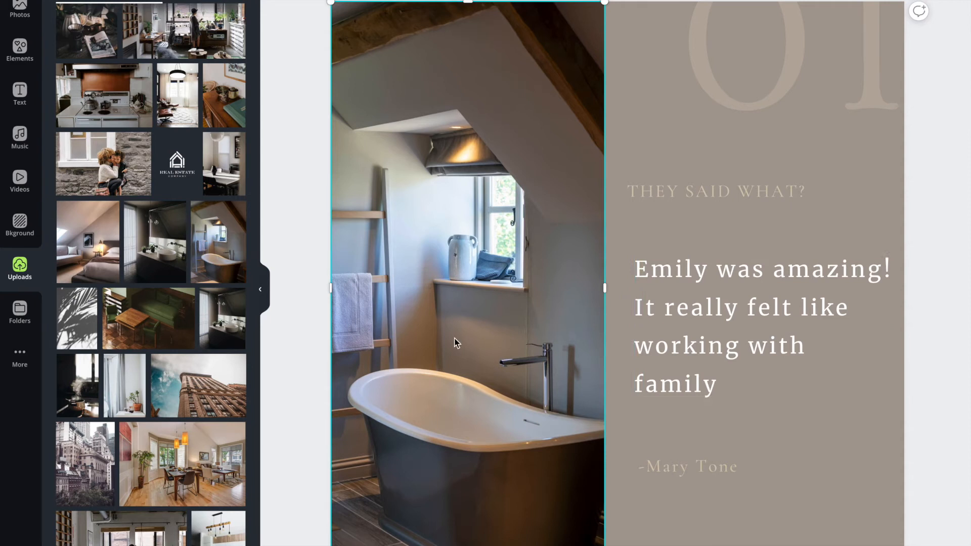
scroll(458, 339, down, 2)
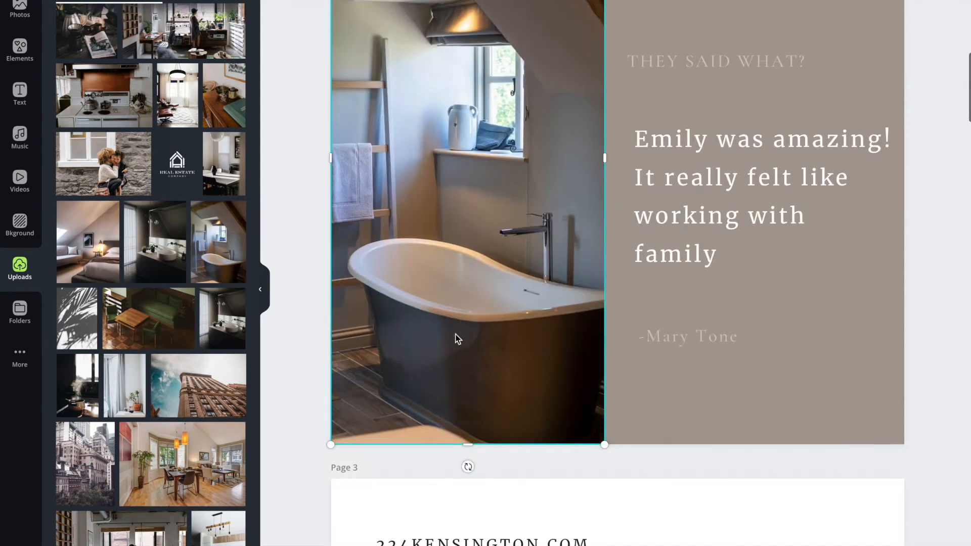
scroll(465, 341, down, 1)
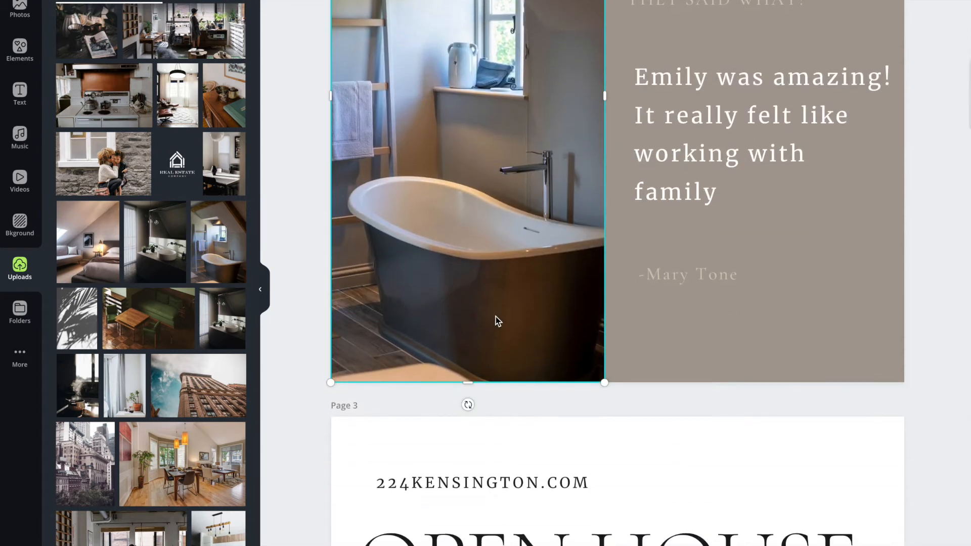
scroll(698, 214, up, 1)
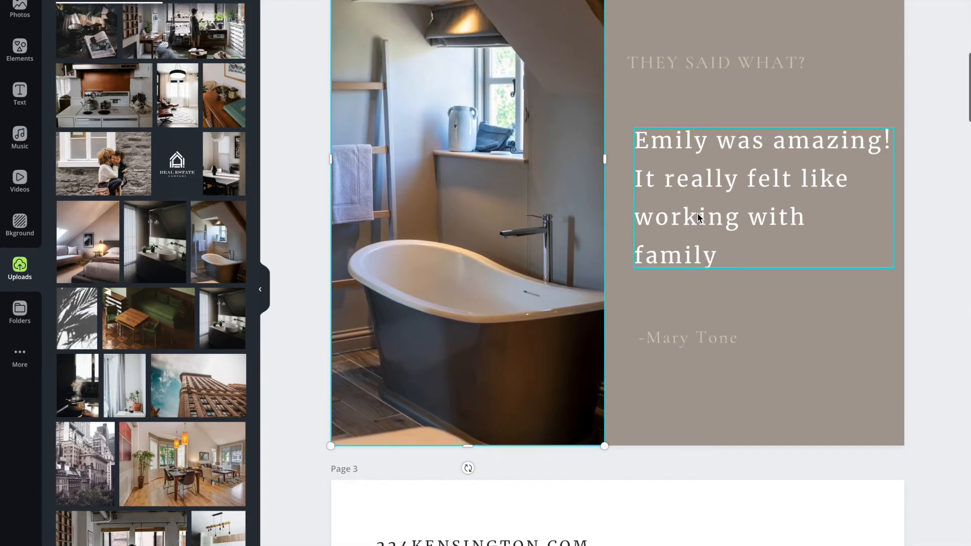
scroll(697, 172, down, 14)
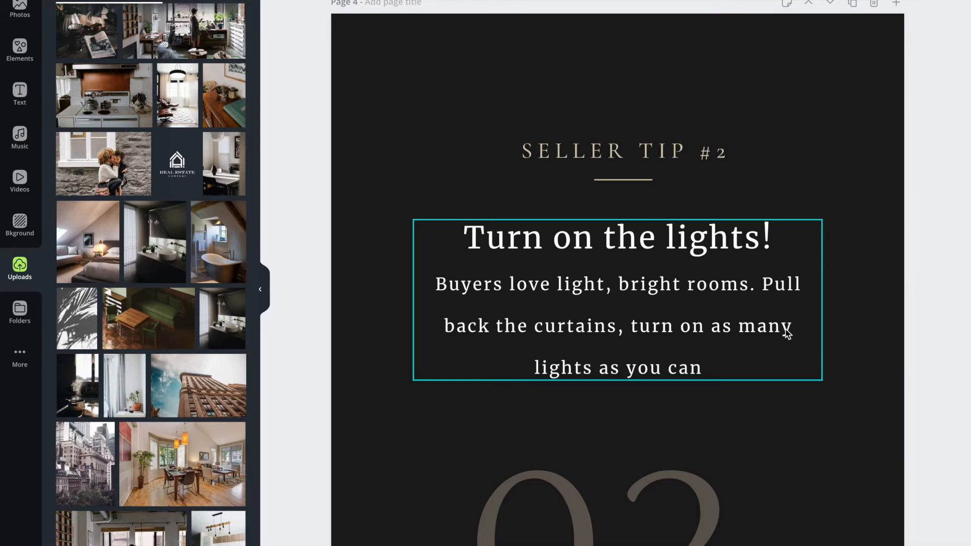
scroll(786, 331, down, 17)
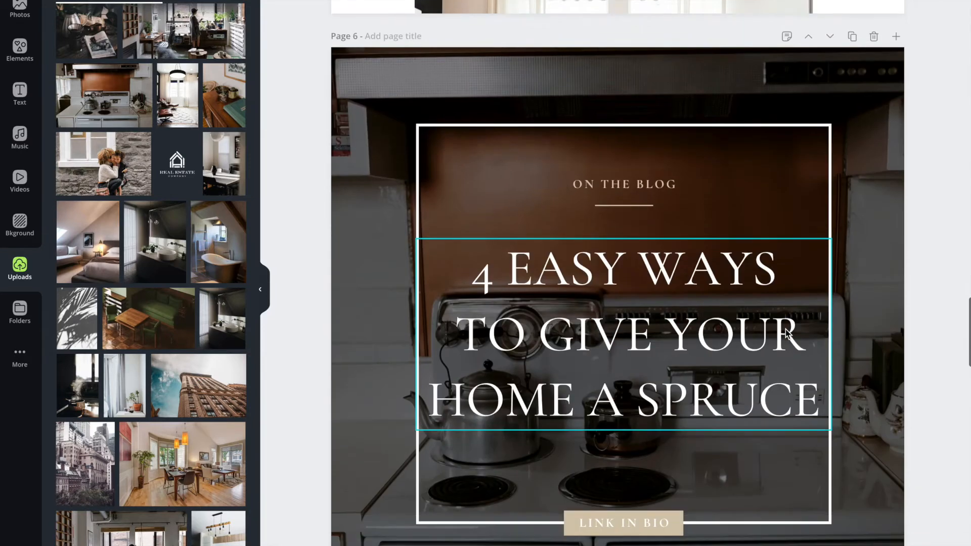
scroll(786, 329, down, 13)
scroll(425, 369, up, 4)
scroll(425, 369, down, 2)
scroll(747, 403, up, 15)
scroll(745, 403, up, 16)
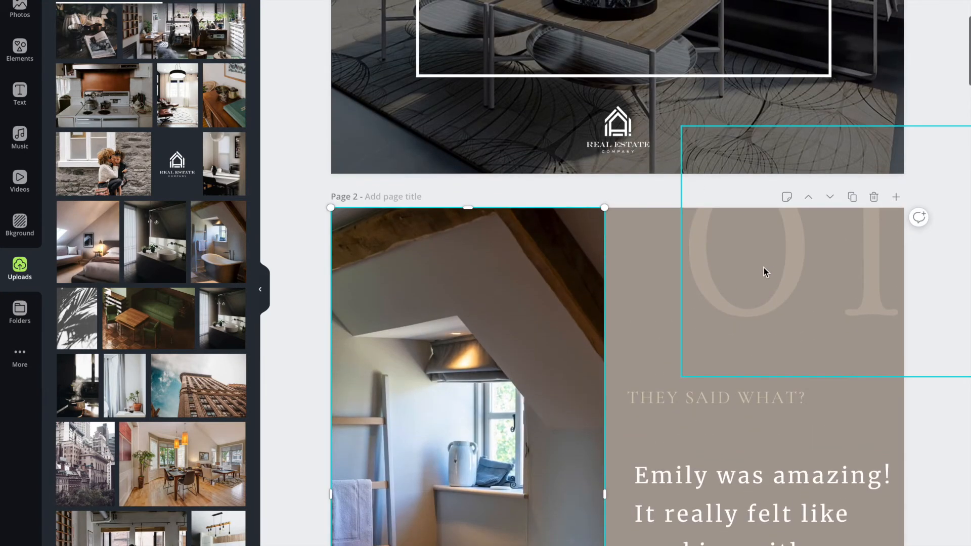
Replace the photo on page 2 with the dark uploaded picture of steam in front of a window
click(659, 271)
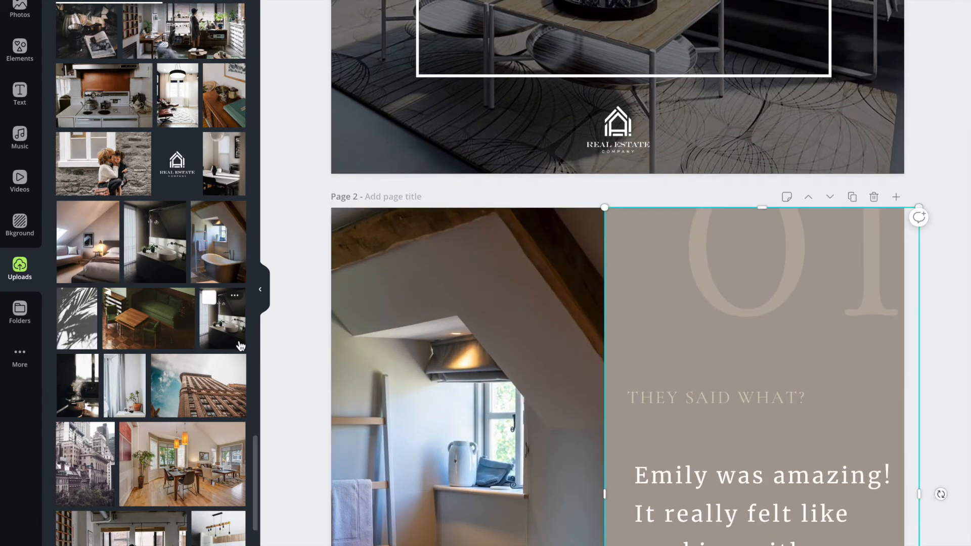
drag(82, 403, 416, 419)
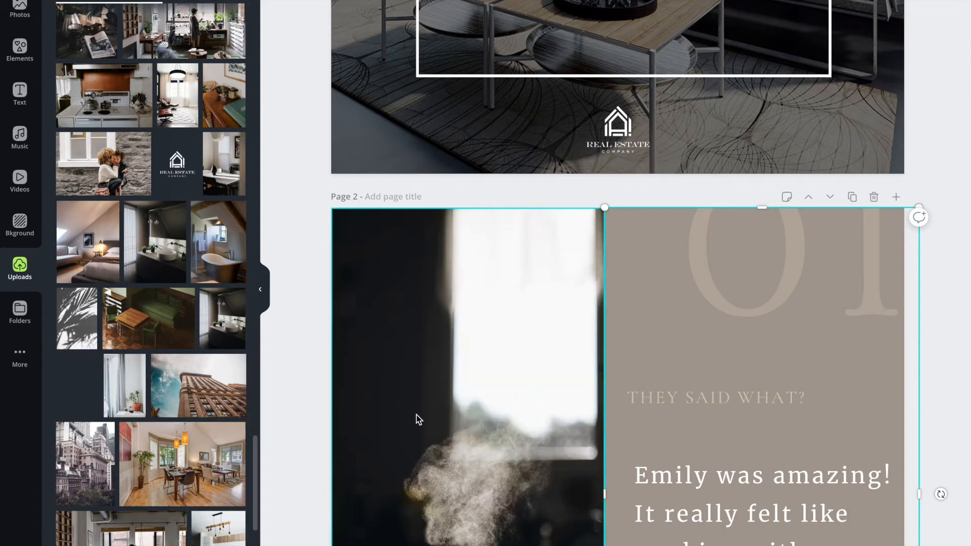
On the Open House page, narrow the dining room photo and widen the plant photo beside it
scroll(420, 409, down, 1)
scroll(420, 409, down, 15)
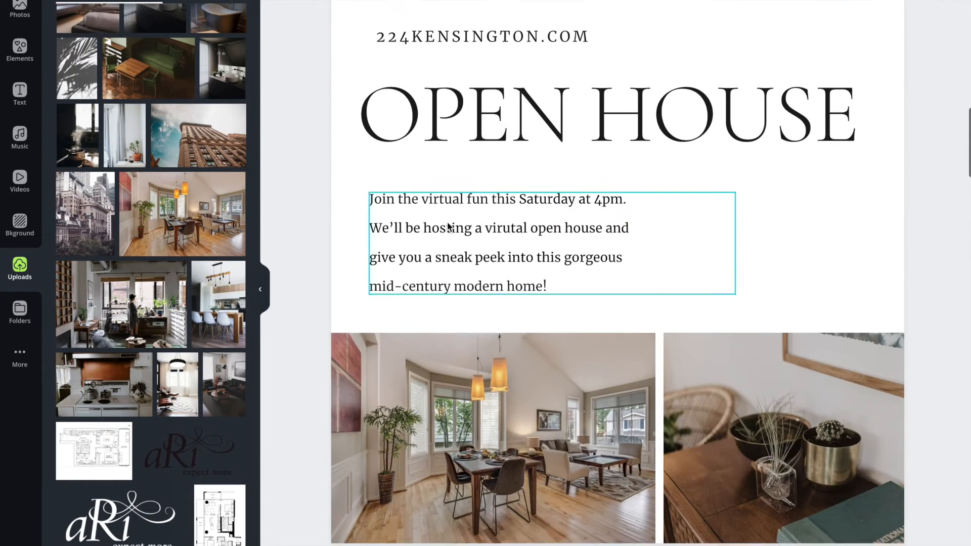
click(444, 234)
scroll(444, 235, down, 4)
click(508, 238)
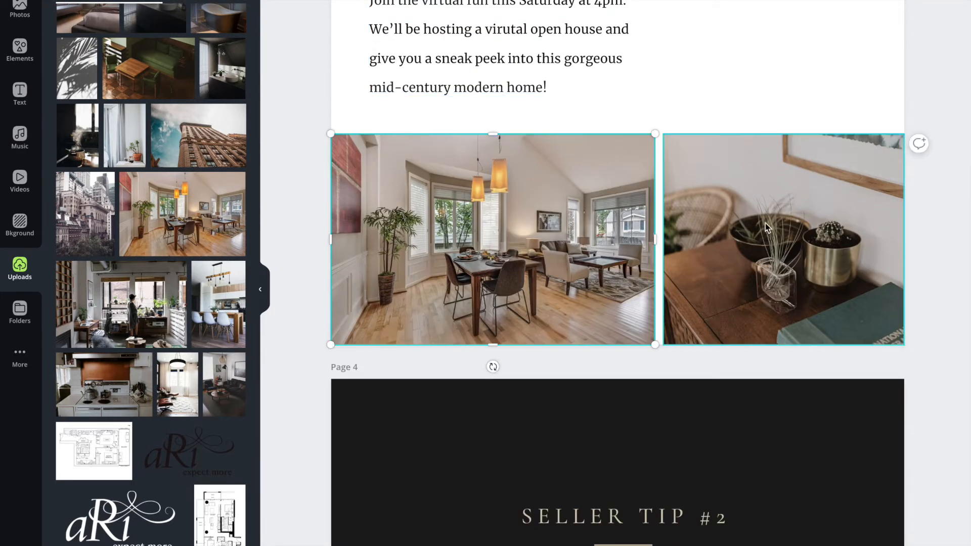
scroll(590, 354, up, 4)
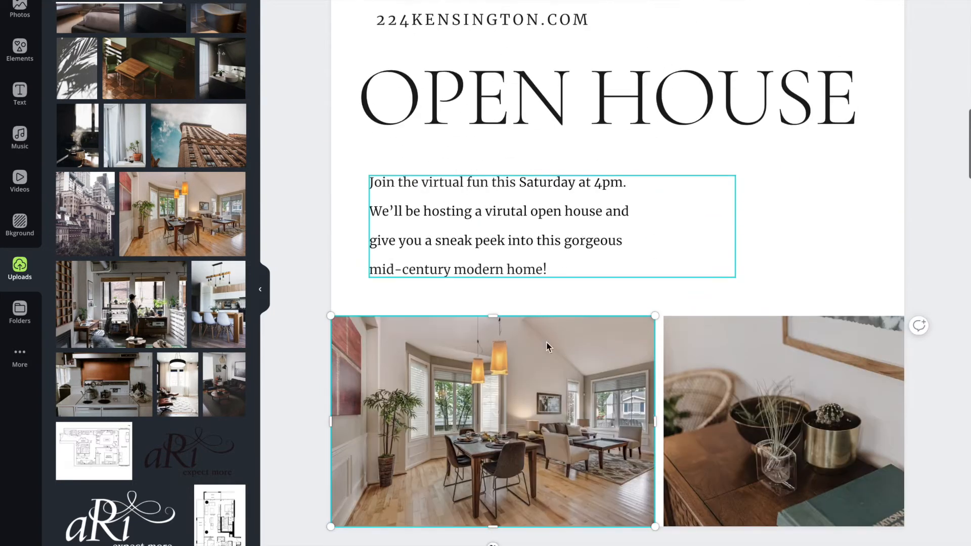
scroll(590, 351, up, 1)
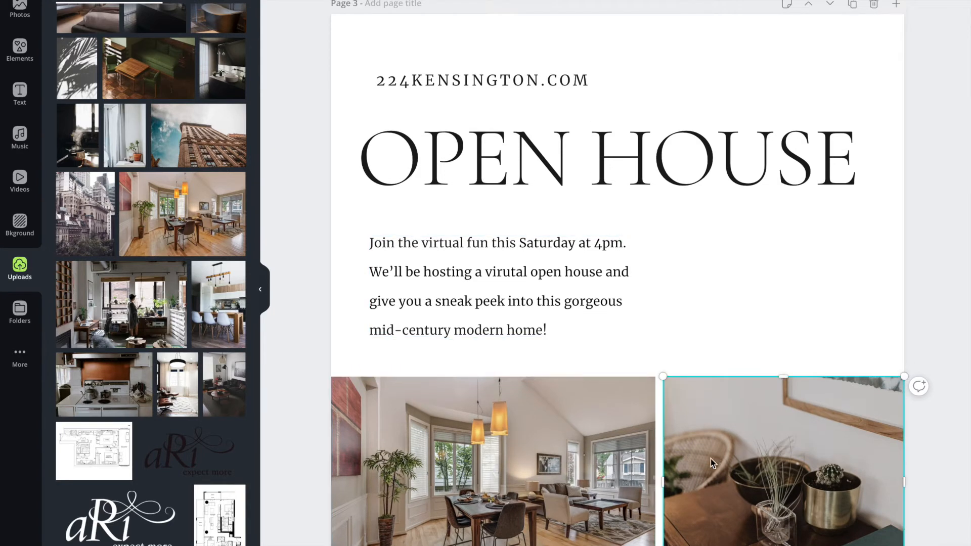
drag(656, 484, 445, 471)
click(738, 475)
drag(661, 489, 449, 483)
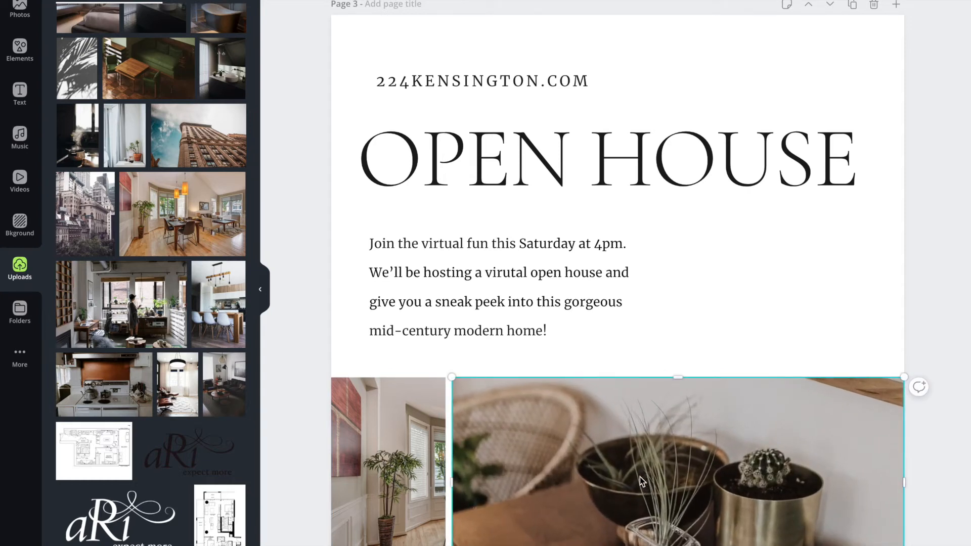
Adjust the crop of the plant photo within its enlarged frame on page 3
double_click(697, 454)
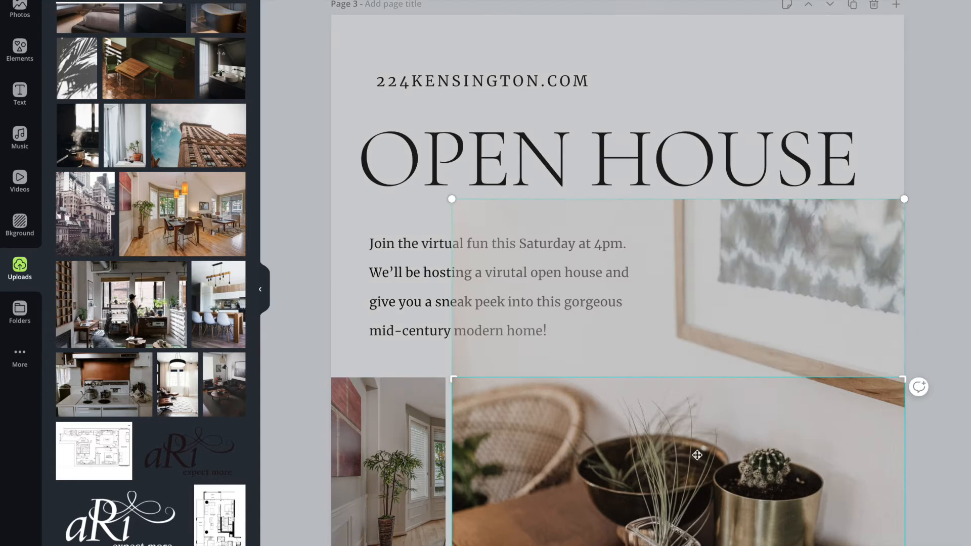
mouse_move(706, 455)
mouse_down()
mouse_move(706, 544)
mouse_move(689, 385)
mouse_move(696, 450)
mouse_up()
click(303, 391)
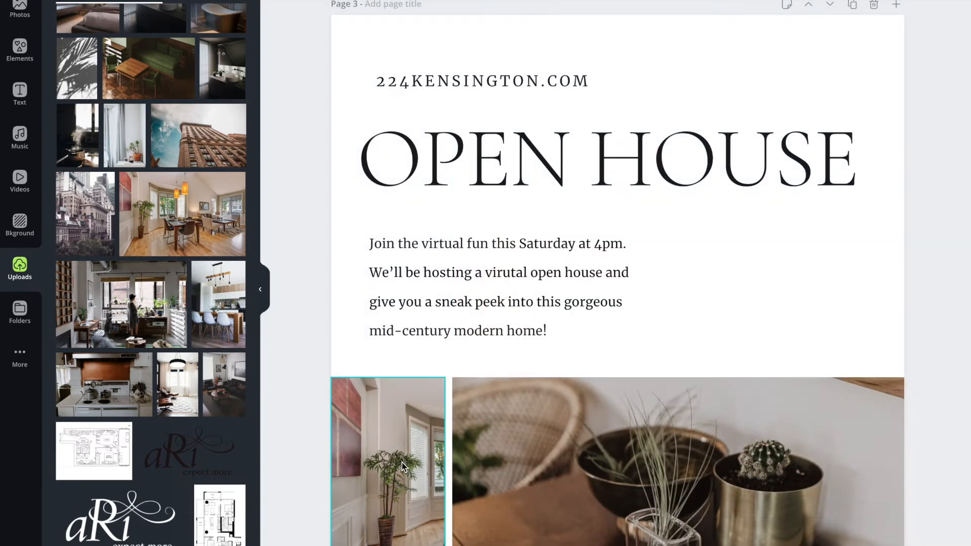
Resize the plant and dining room photos on page 3 to nearly equal widths with a narrow gap between them
drag(452, 482, 672, 486)
click(445, 484)
drag(448, 484, 616, 486)
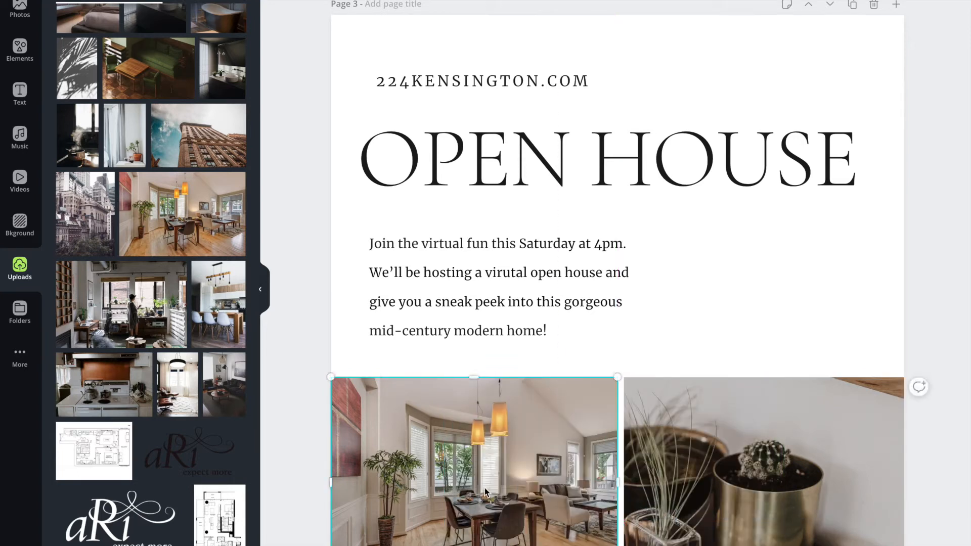
Examine the web address, headline and description text blocks on the Open House page
click(439, 275)
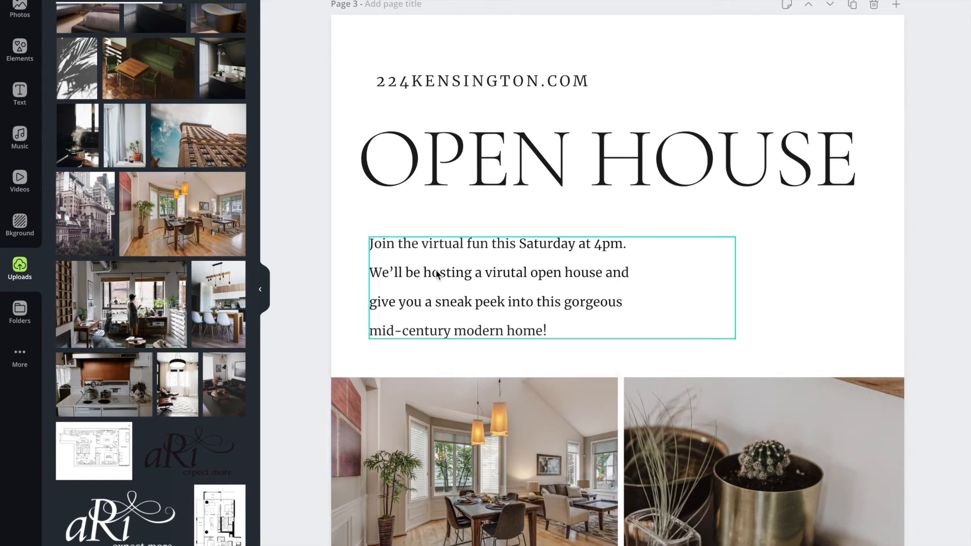
click(470, 190)
click(485, 83)
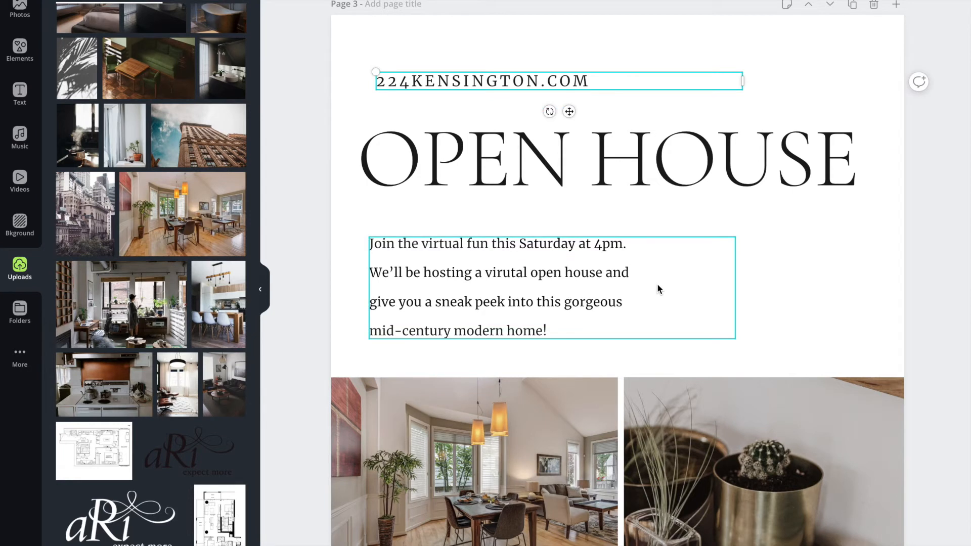
click(521, 255)
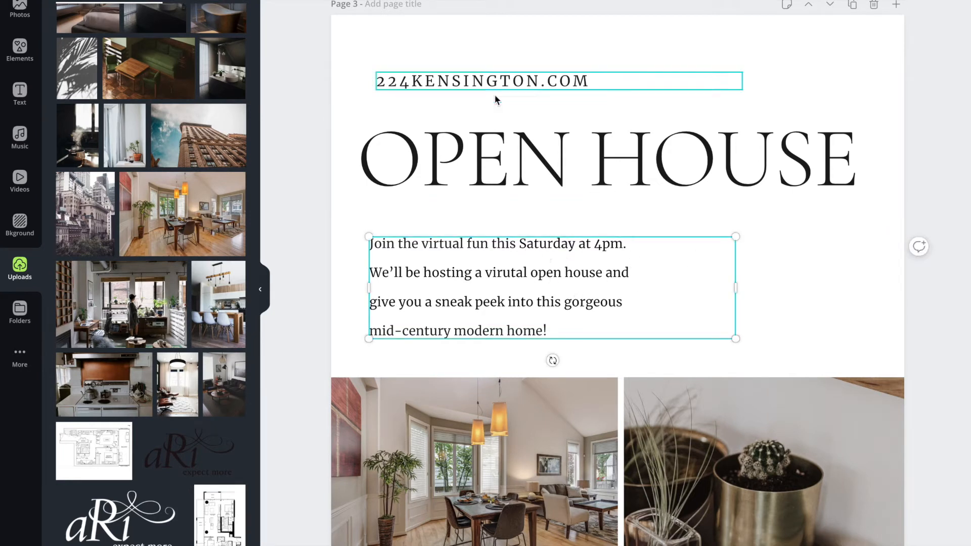
click(557, 224)
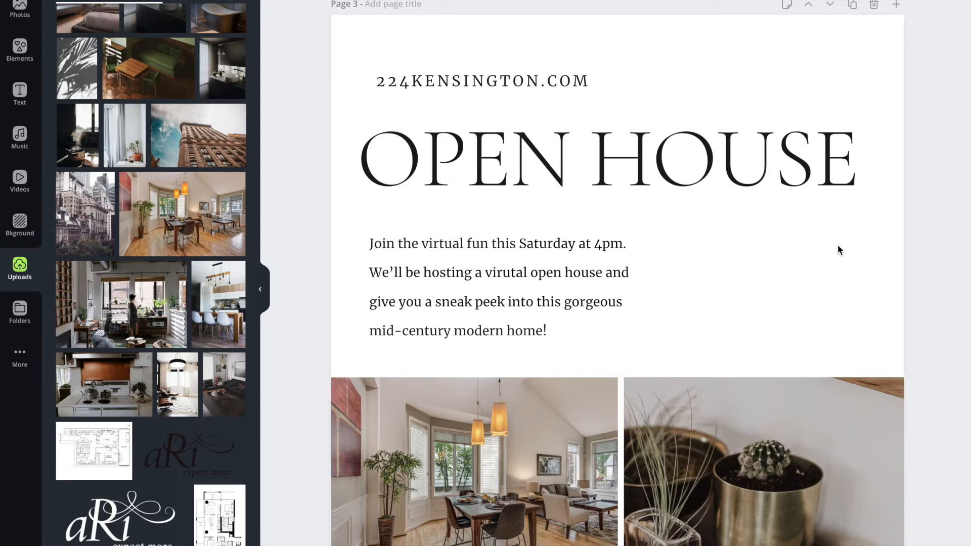
Try an extra paragraph text box beside the Open House description and remove it
key(t)
drag(628, 332, 772, 304)
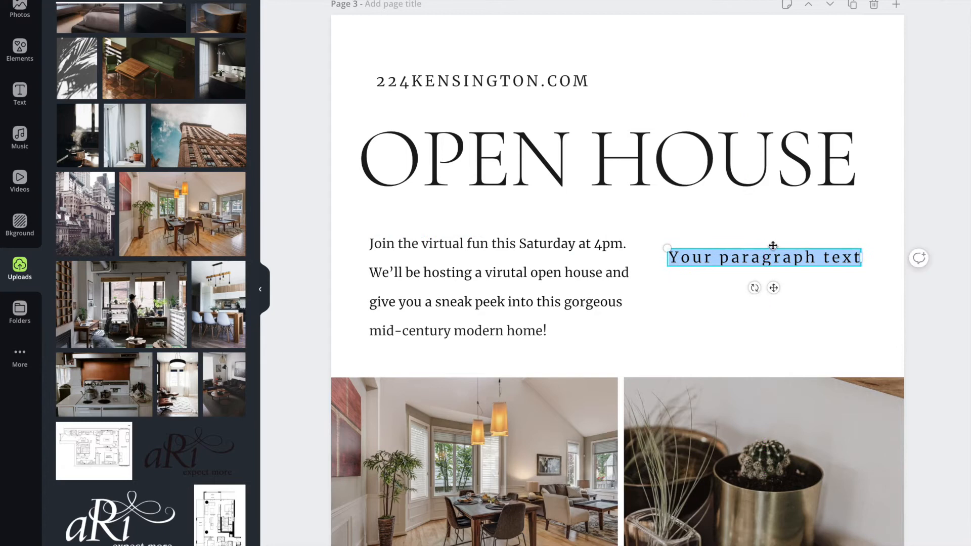
key(BackSpace)
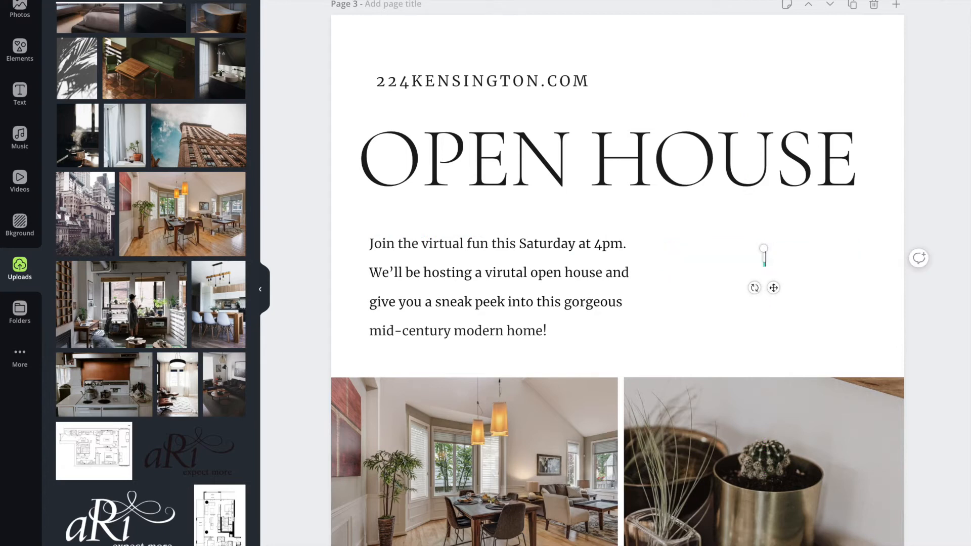
click(814, 253)
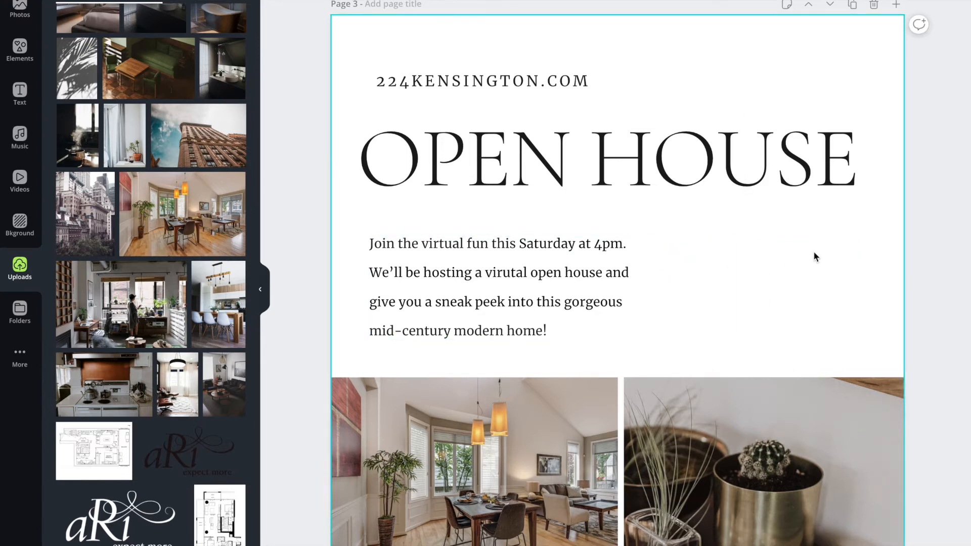
Examine the Seller Tip #2 page's heading, tip text and large 02 numeral
scroll(774, 278, down, 10)
scroll(772, 284, down, 4)
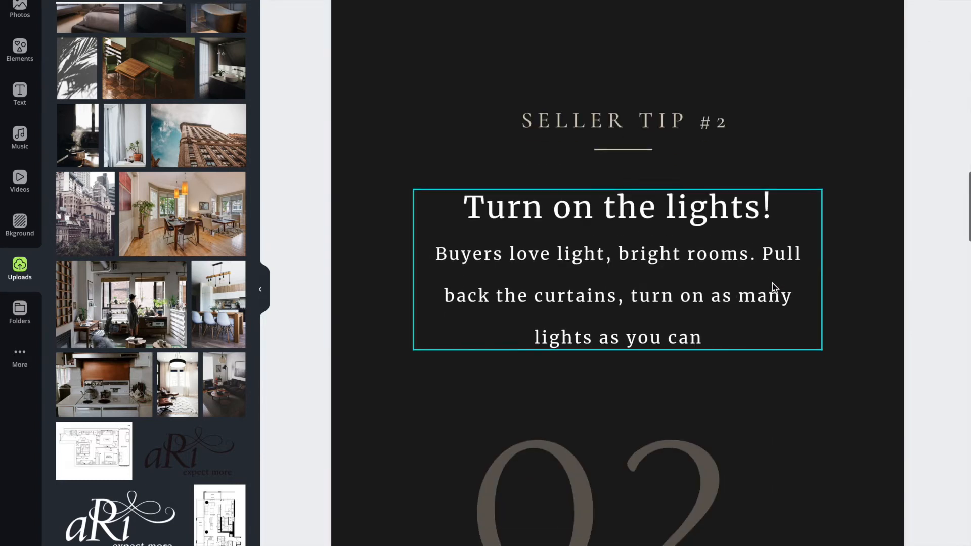
scroll(629, 139, up, 3)
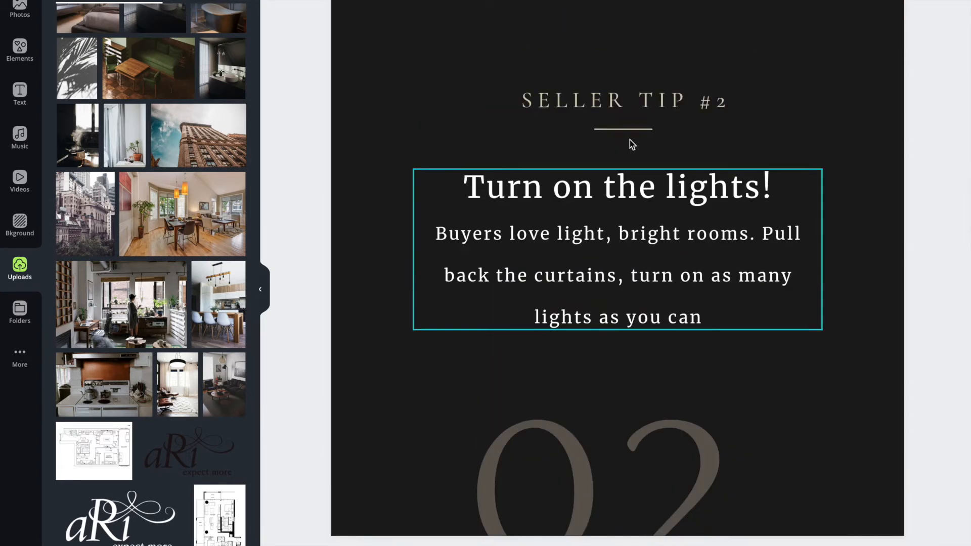
click(425, 102)
click(596, 539)
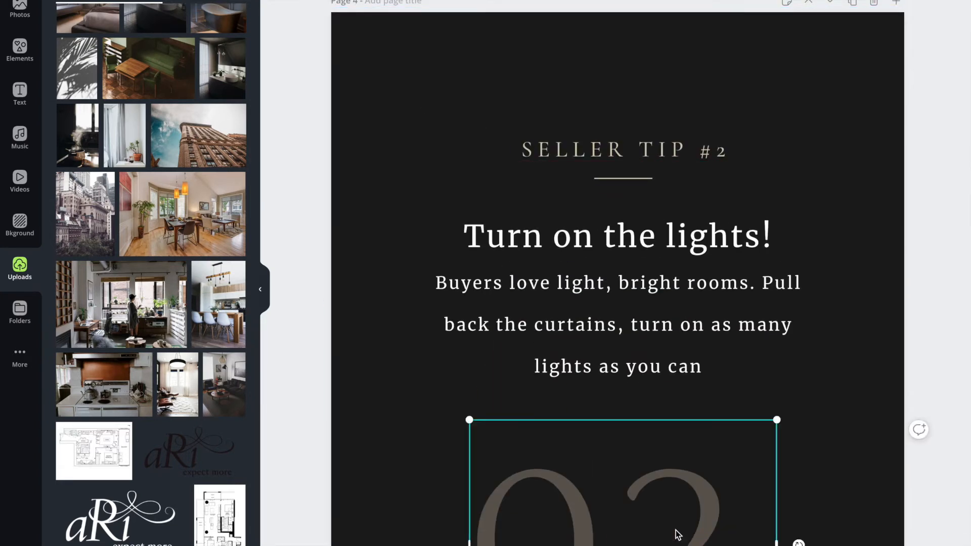
scroll(715, 514, down, 1)
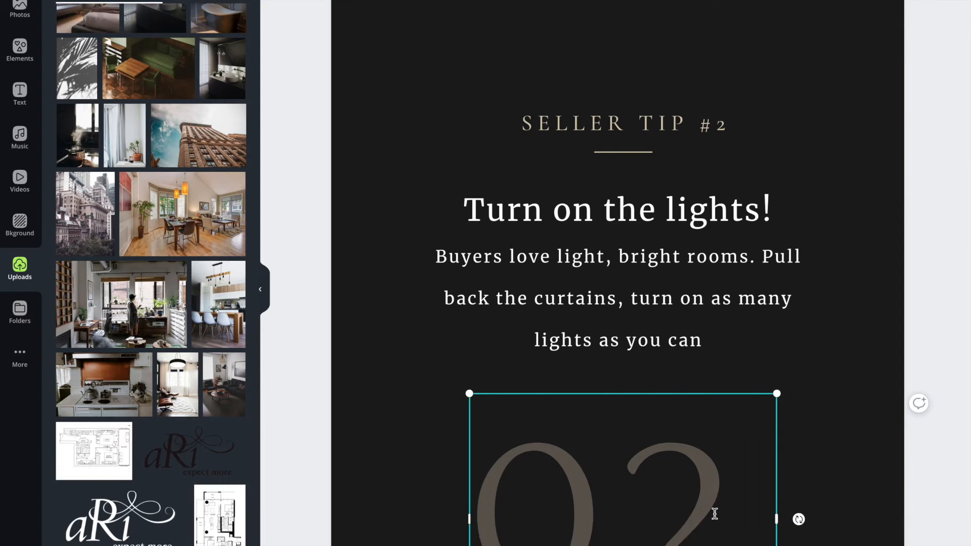
scroll(715, 514, down, 3)
click(307, 360)
scroll(307, 359, down, 2)
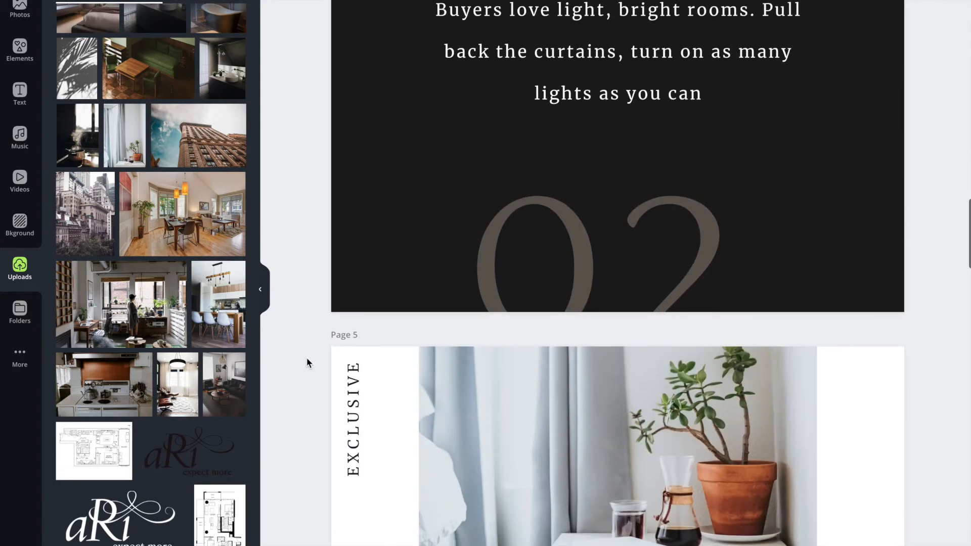
Try the pink megaphone graphic above the Seller Tip #2 heading and delete it
scroll(307, 359, up, 5)
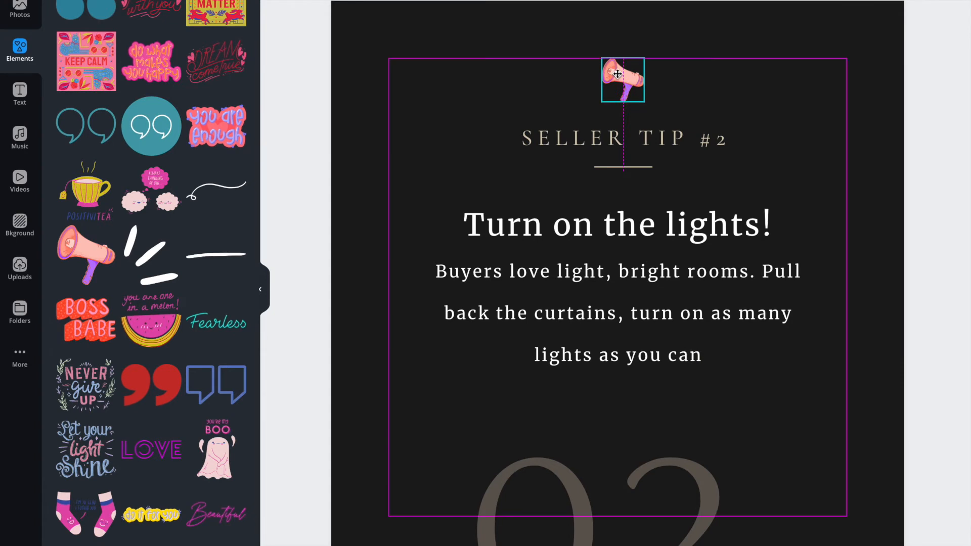
drag(620, 78, 622, 80)
scroll(568, 167, down, 3)
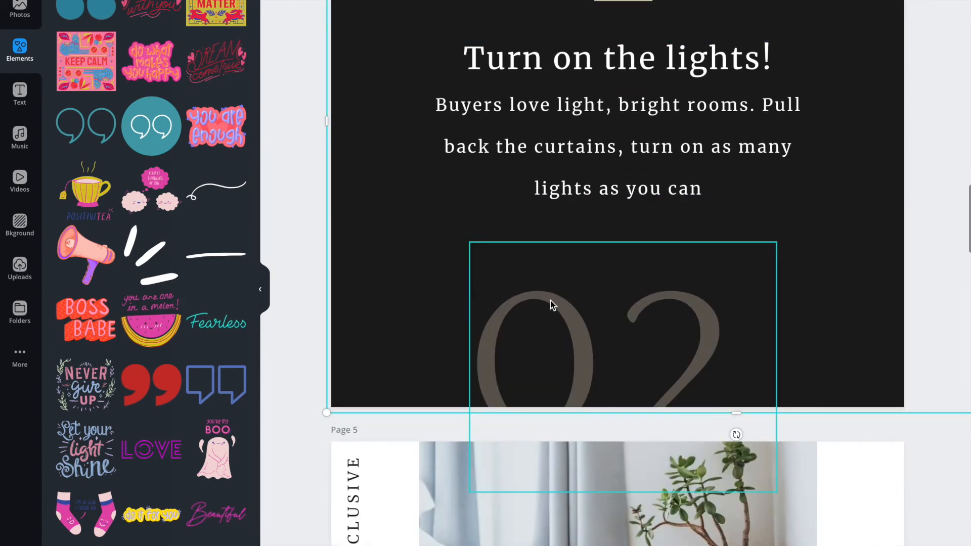
scroll(610, 225, up, 5)
click(626, 184)
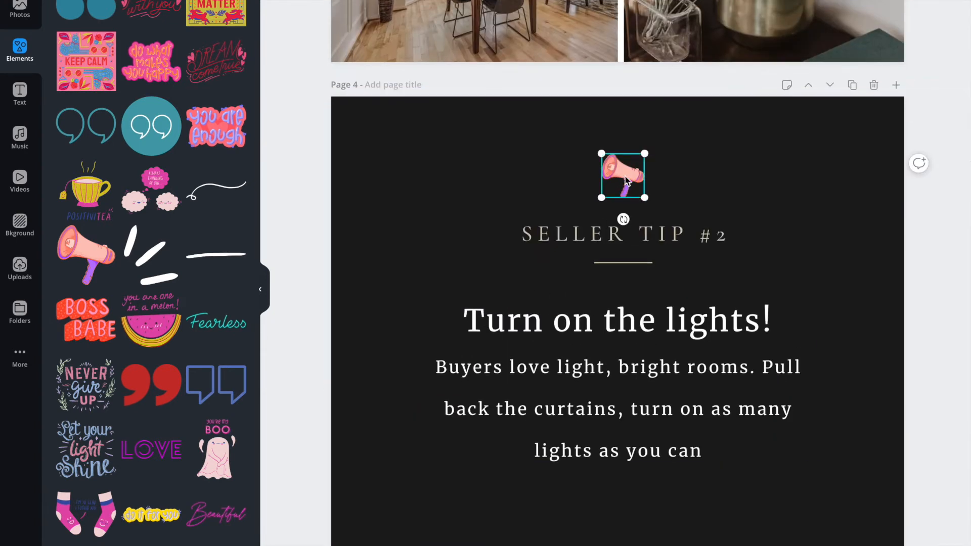
key(Delete)
Replace the potted plant photo above the Kensington headline on page 5 with the uploaded picture of old city buildings
scroll(408, 256, down, 10)
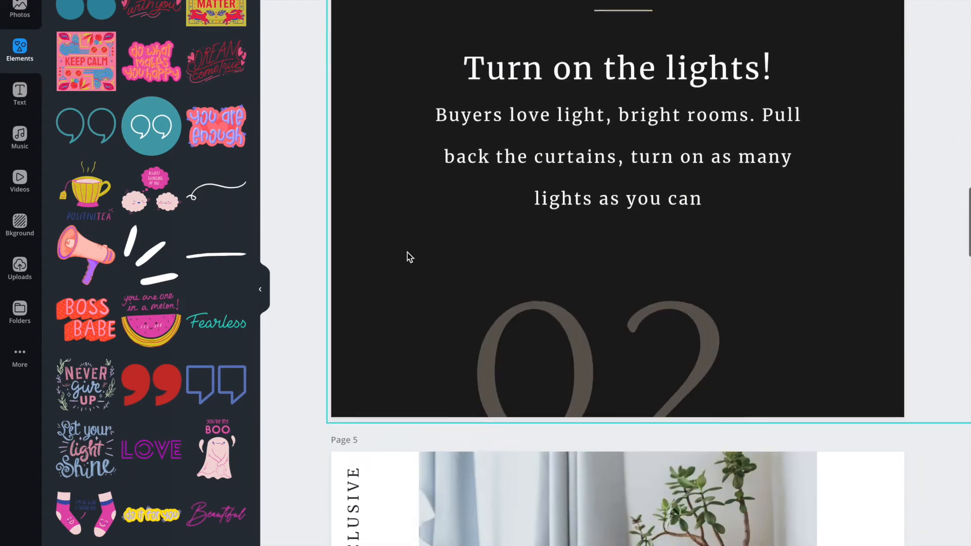
scroll(476, 253, down, 5)
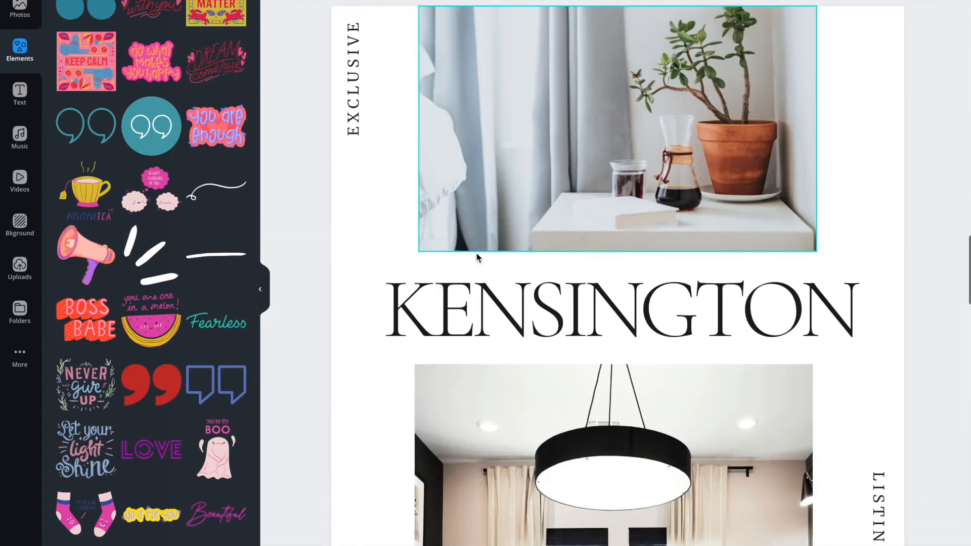
click(579, 74)
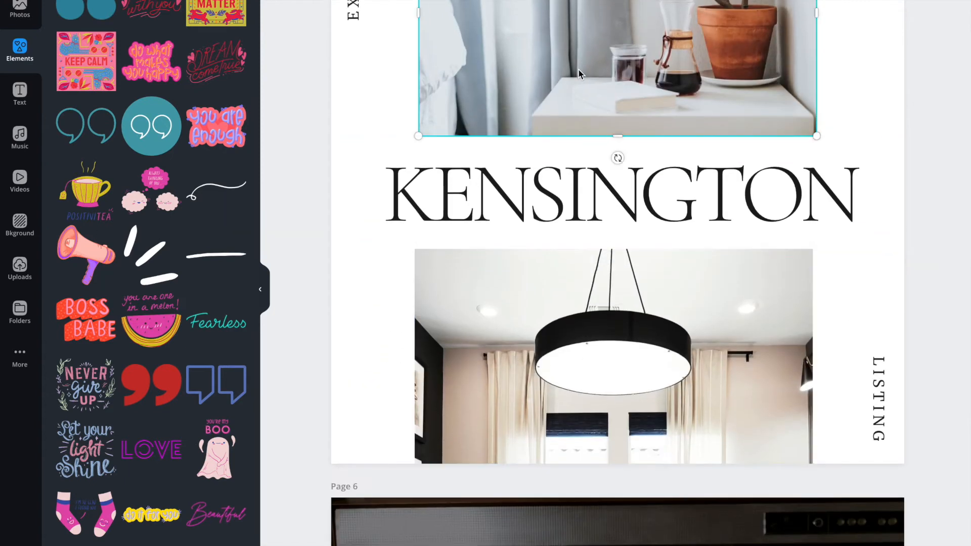
scroll(578, 69, up, 2)
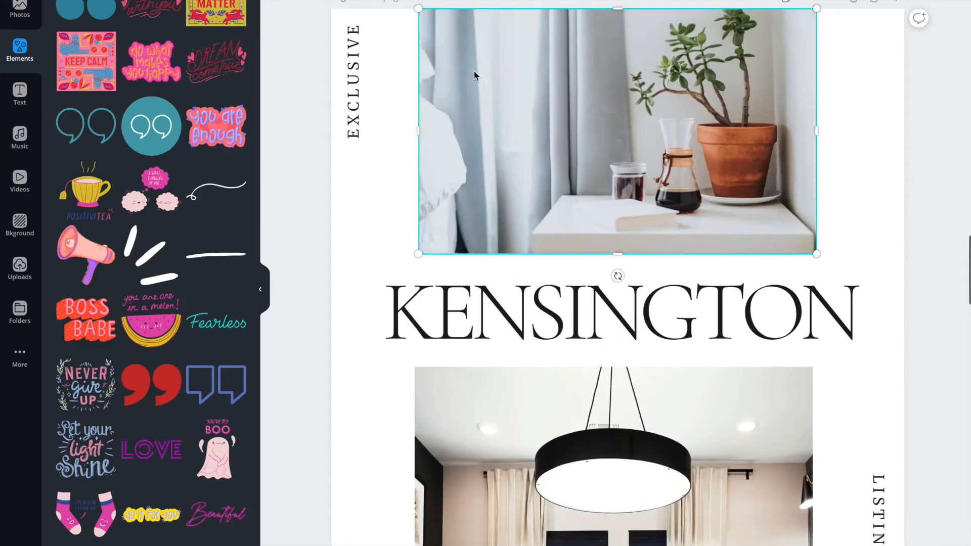
click(19, 269)
drag(84, 213, 537, 168)
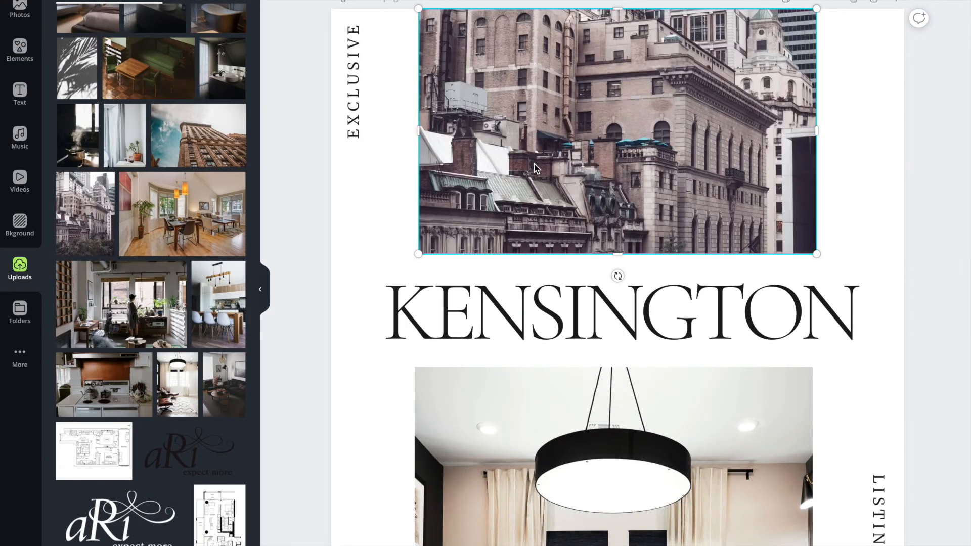
Replace the ceiling lamp photo below the Kensington headline with the uploaded brick building and blue sky picture
scroll(556, 174, down, 1)
drag(158, 112, 533, 478)
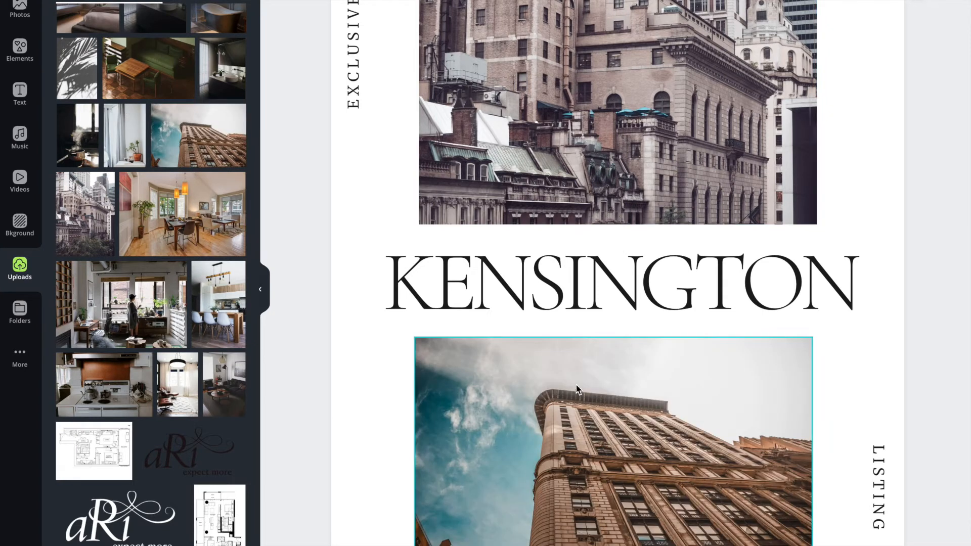
scroll(579, 387, down, 4)
Examine the Exclusive and Listing side labels and the Kensington headline on page 5 as editable text
scroll(578, 389, up, 6)
click(354, 215)
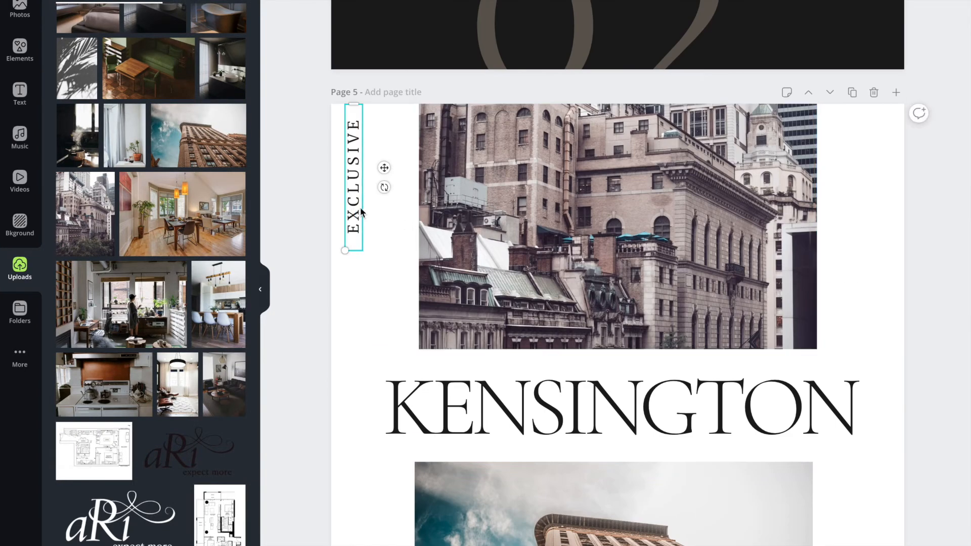
scroll(869, 487, down, 2)
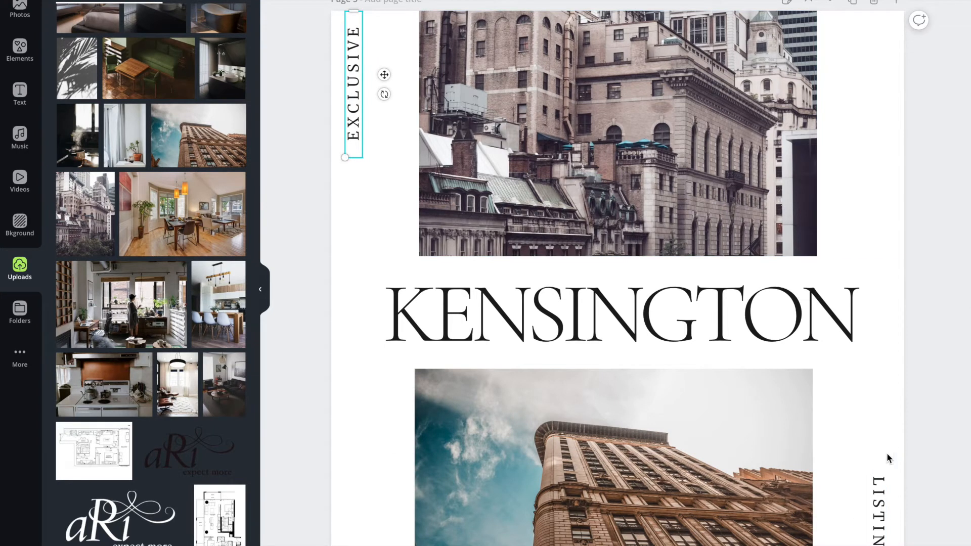
scroll(881, 520, down, 7)
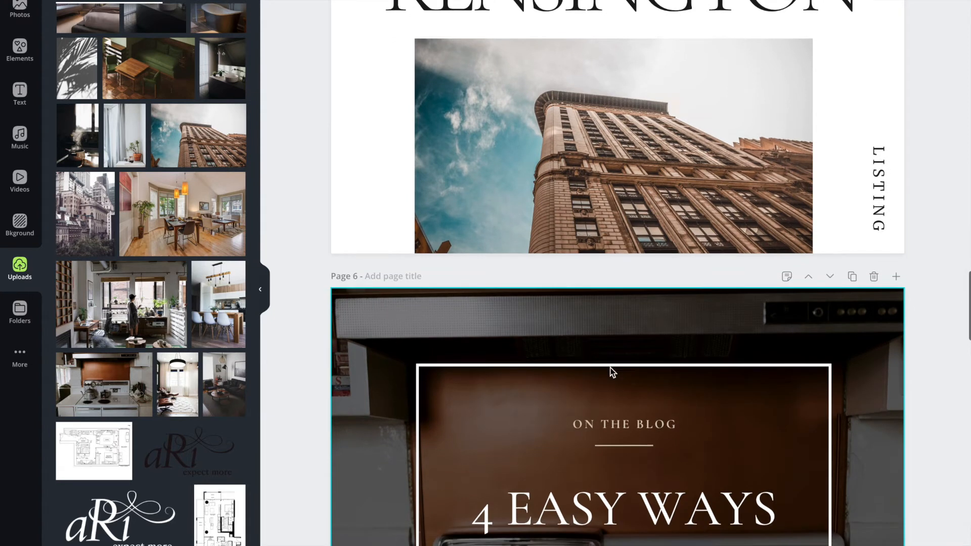
scroll(612, 372, up, 10)
click(639, 488)
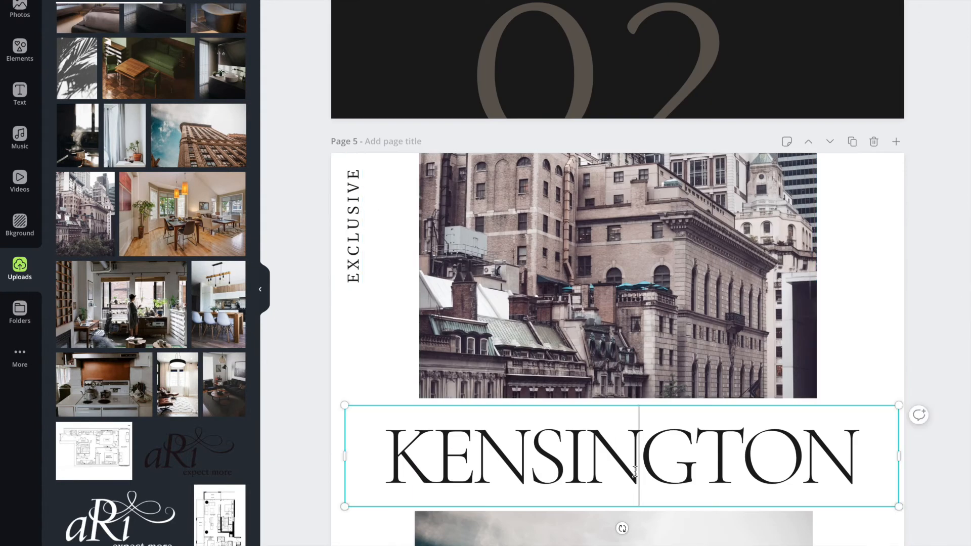
drag(420, 458, 846, 461)
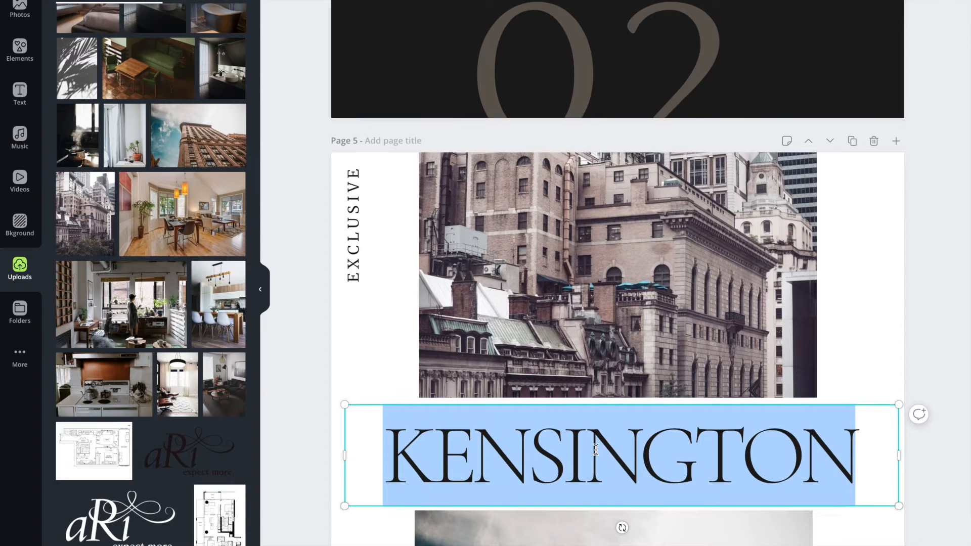
scroll(613, 447, down, 1)
scroll(613, 448, down, 6)
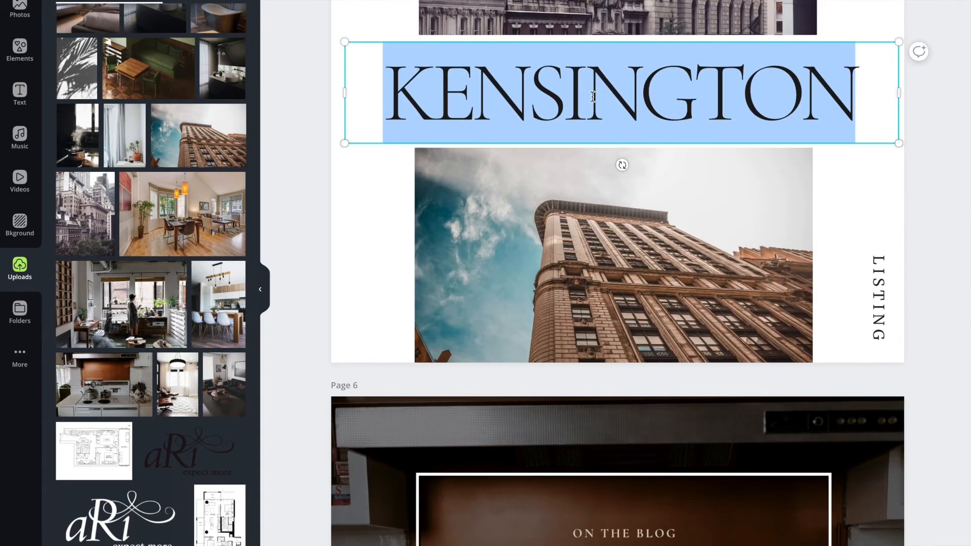
Replace the Kensington headline on page 5 with the listing's street address and reduce its font size to fit one line
text(244 YOUR STREET)
drag(759, 196, 468, 106)
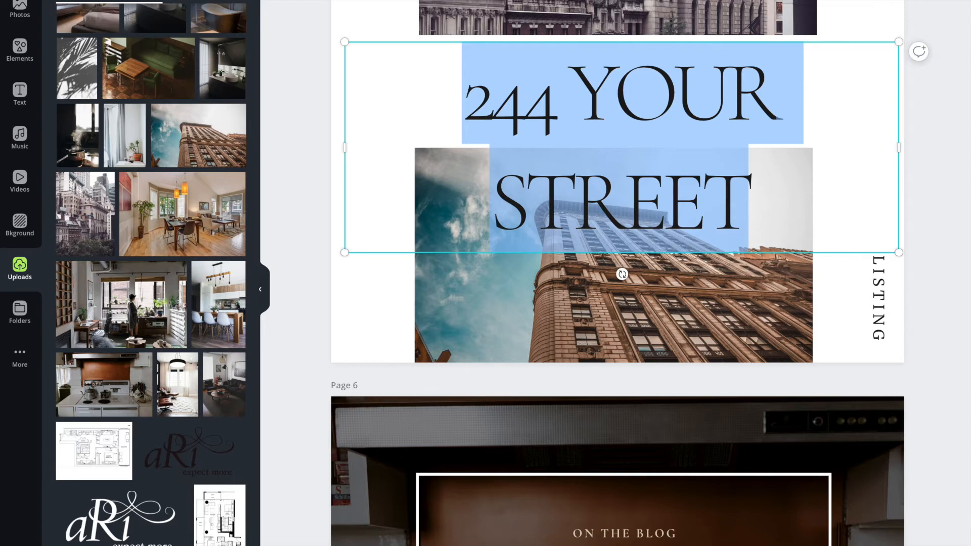
drag(672, 0, 672, 0)
click(411, 0)
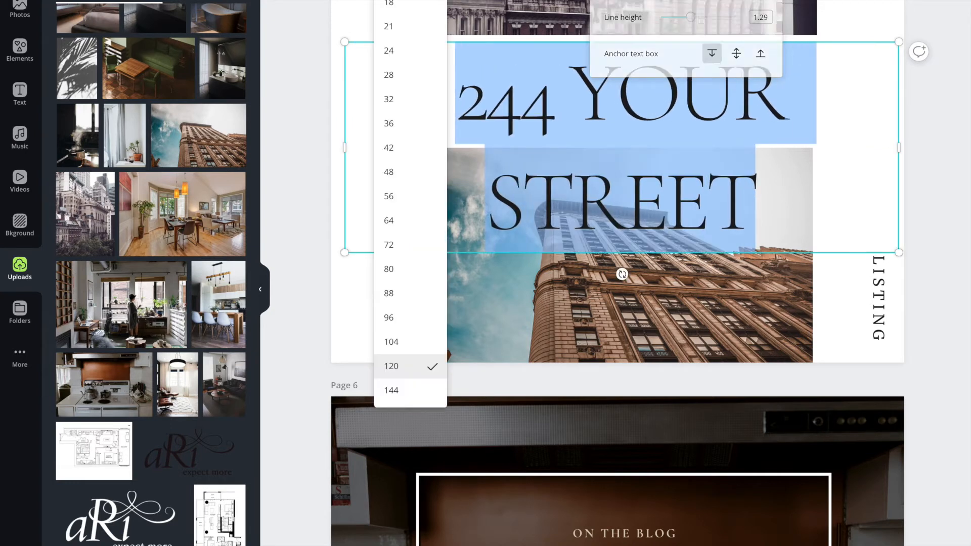
click(394, 342)
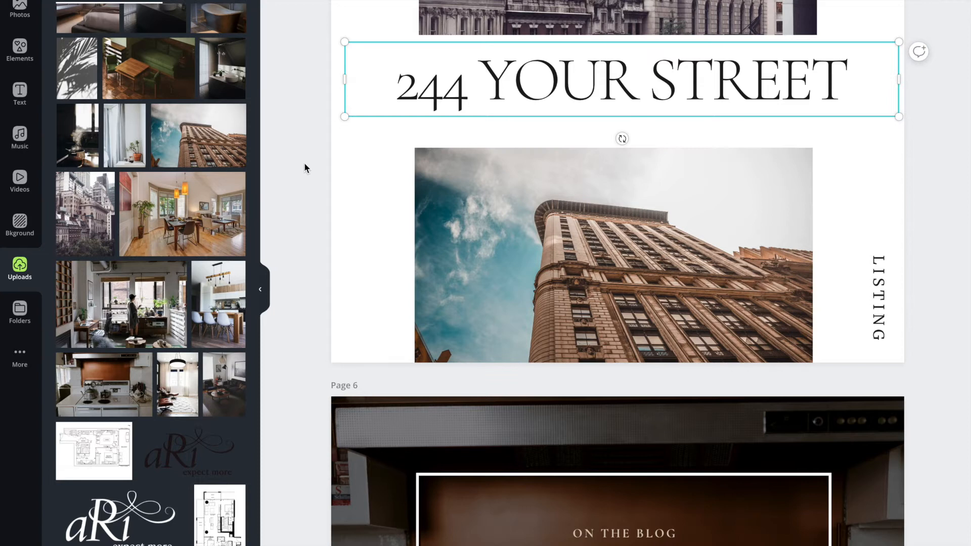
Move the street address headline slightly down to sit midway between the two building photos and widen its letter spacing
drag(565, 74, 566, 85)
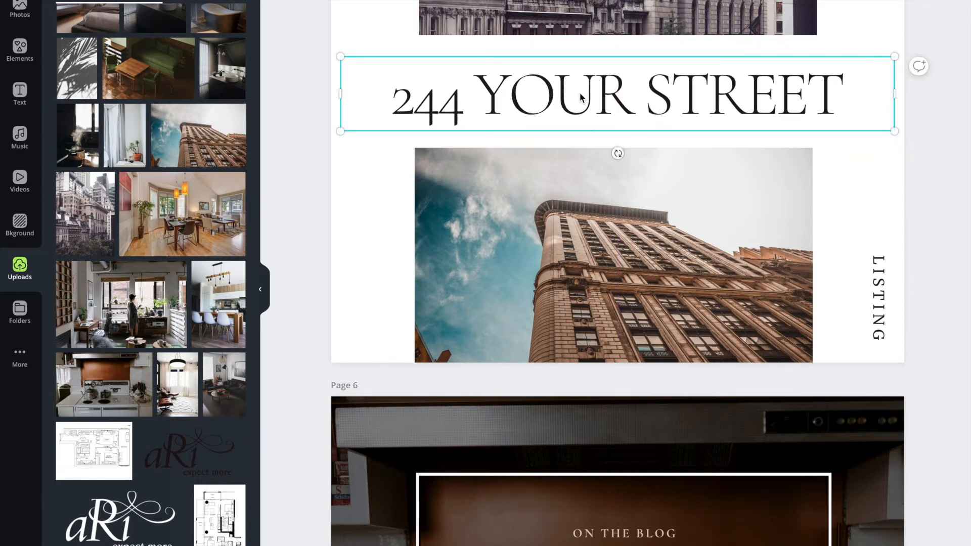
double_click(580, 98)
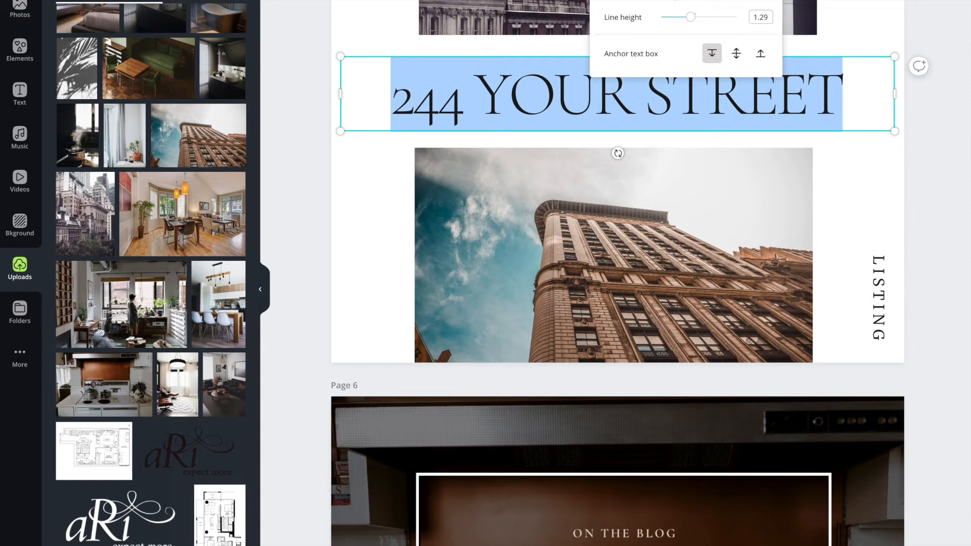
drag(674, 0, 677, 0)
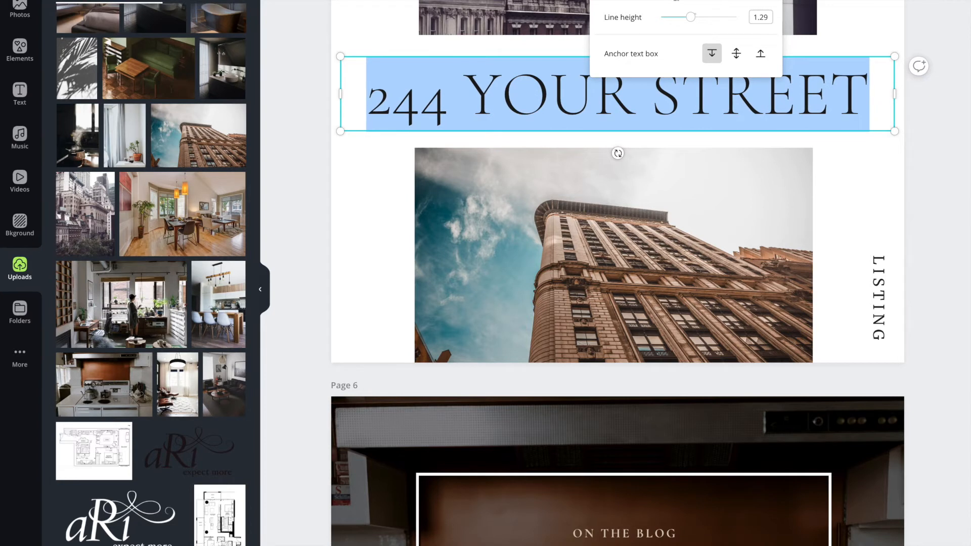
click(380, 201)
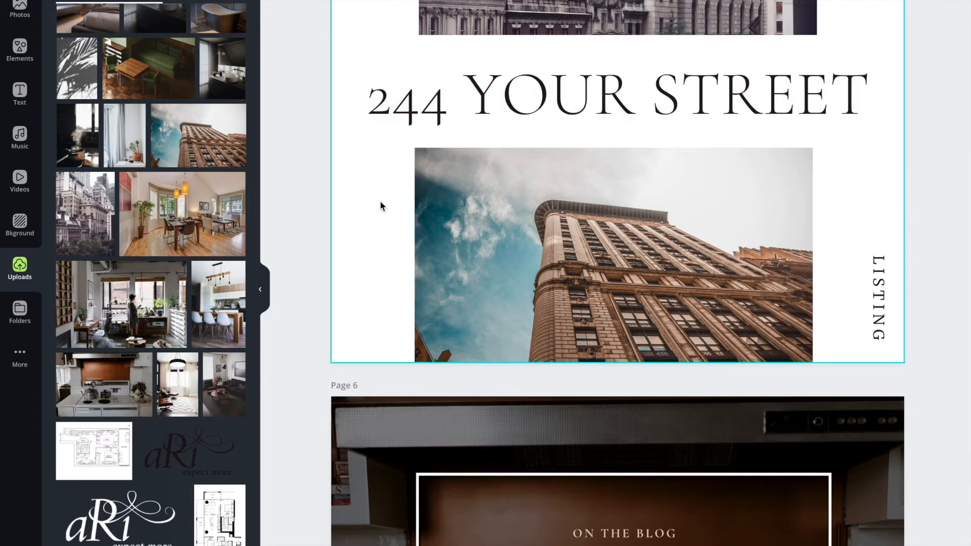